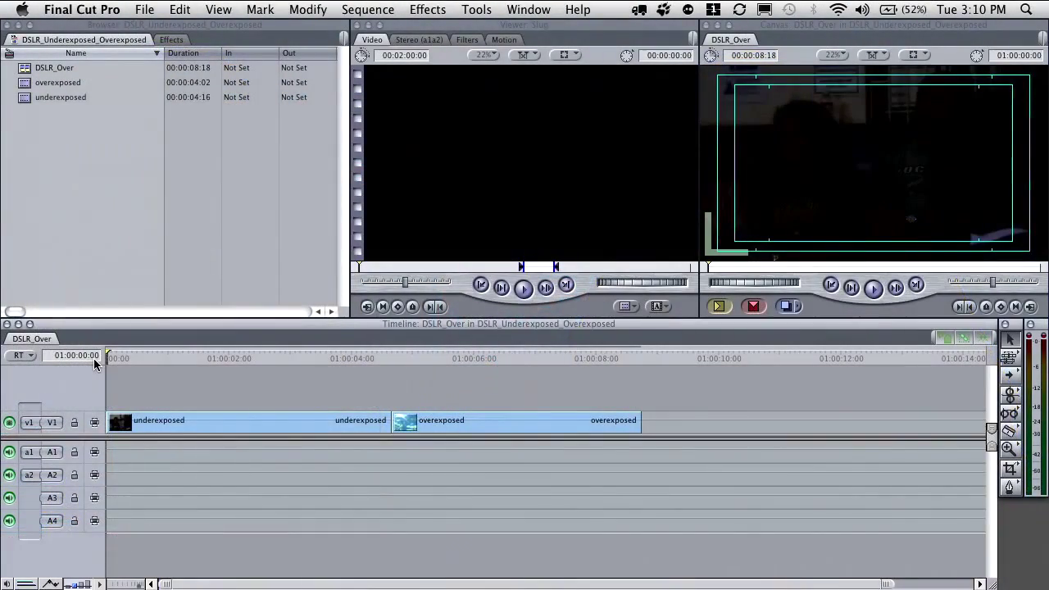
- Play the sequence from near its start to see how dark the underexposed clip looks
click(156, 358)
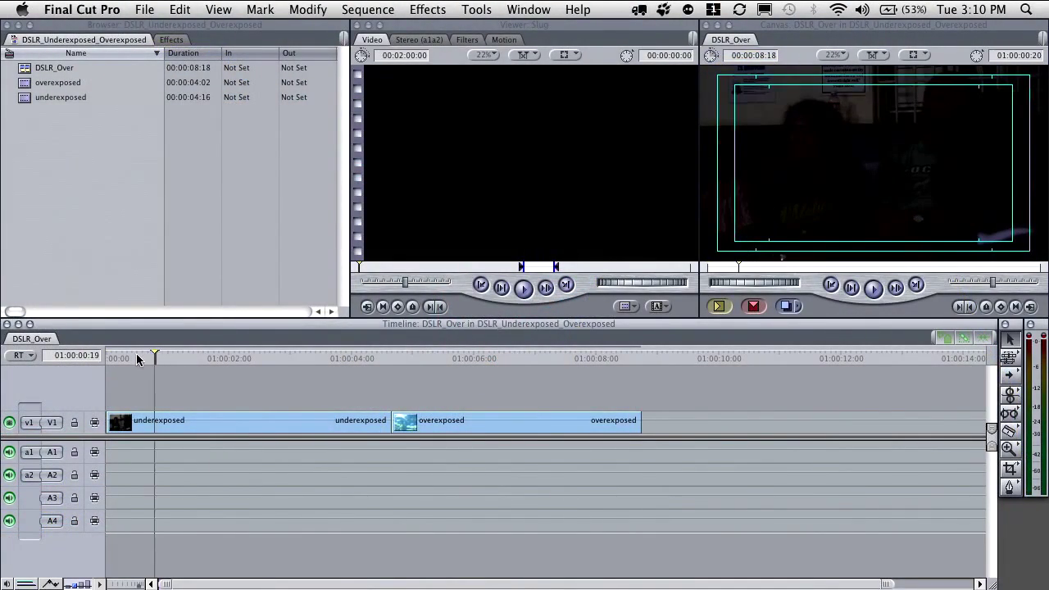
key(space)
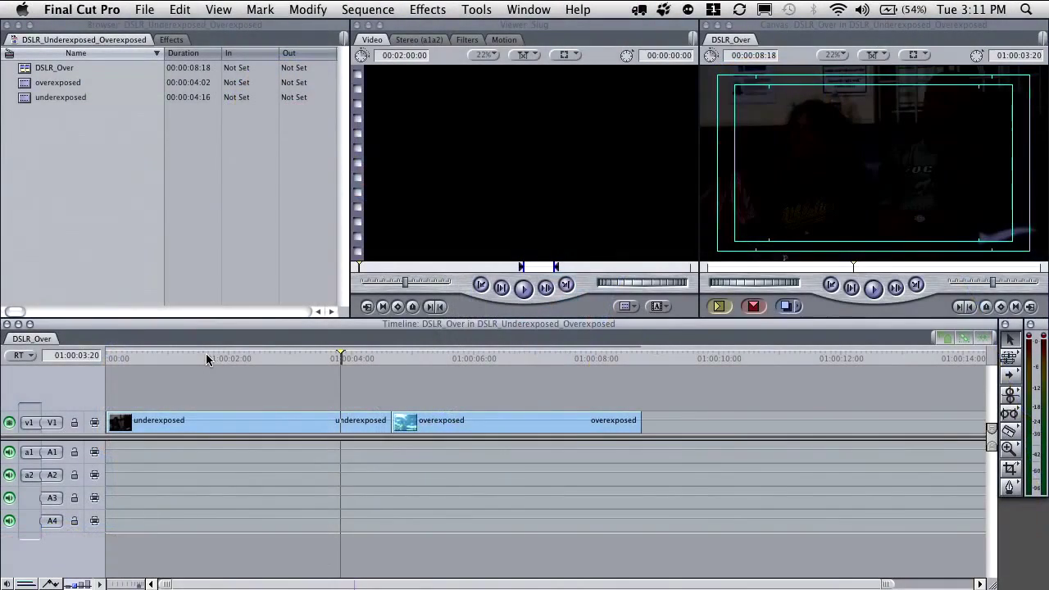
- Load the underexposed clip into the Viewer and apply Video Filters > Color Correction > Color Corrector 3-way
click(206, 358)
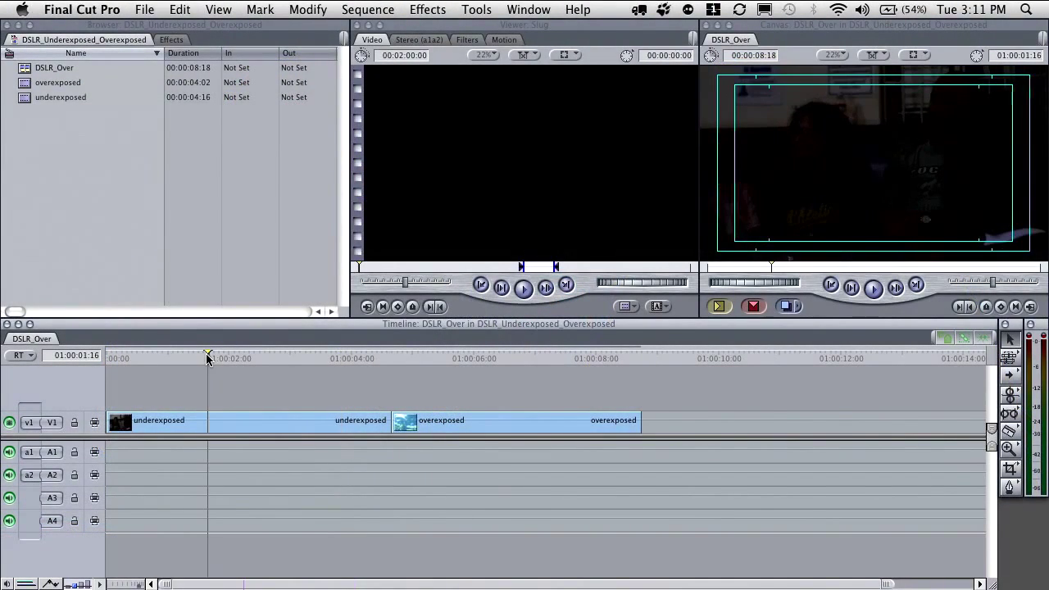
double_click(219, 426)
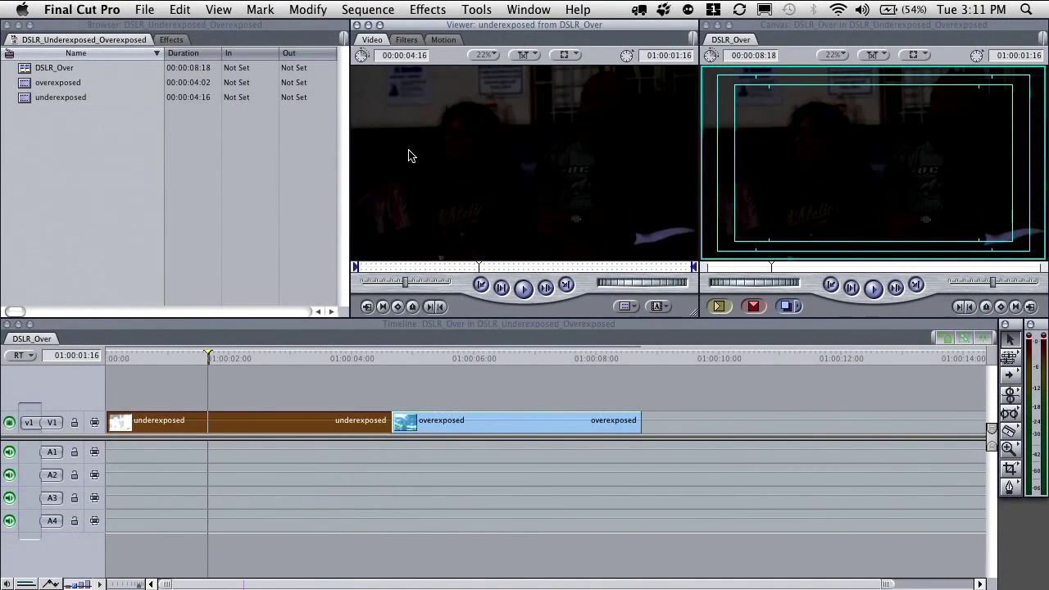
click(422, 11)
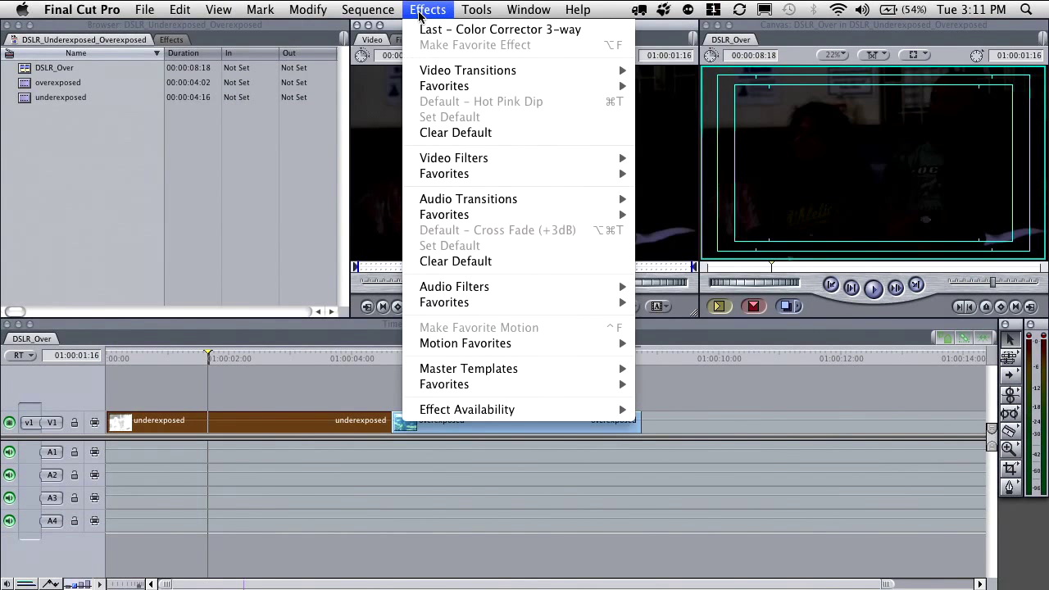
mouse_move(459, 160)
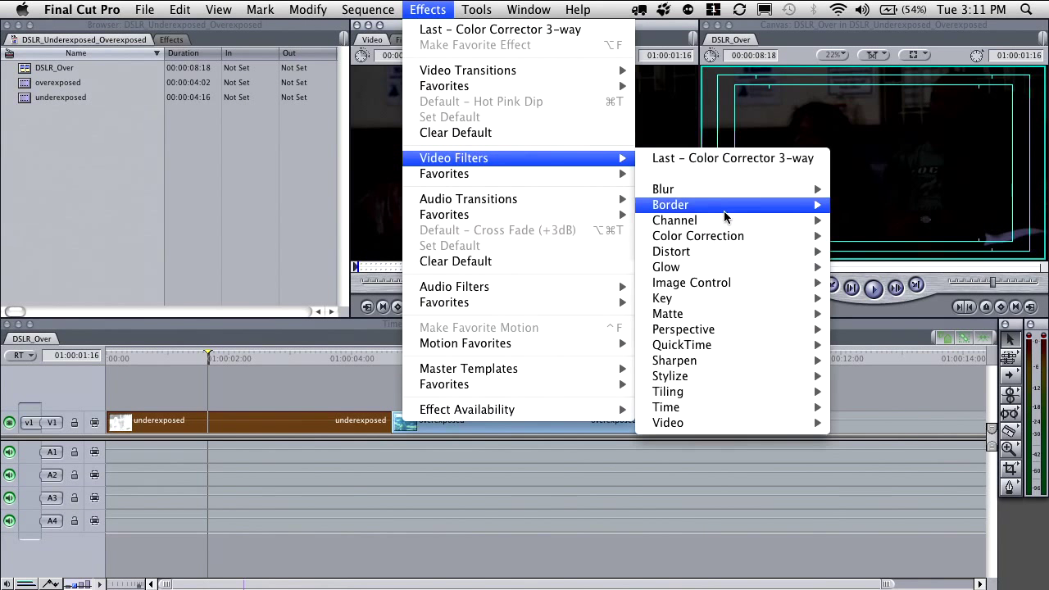
mouse_move(726, 235)
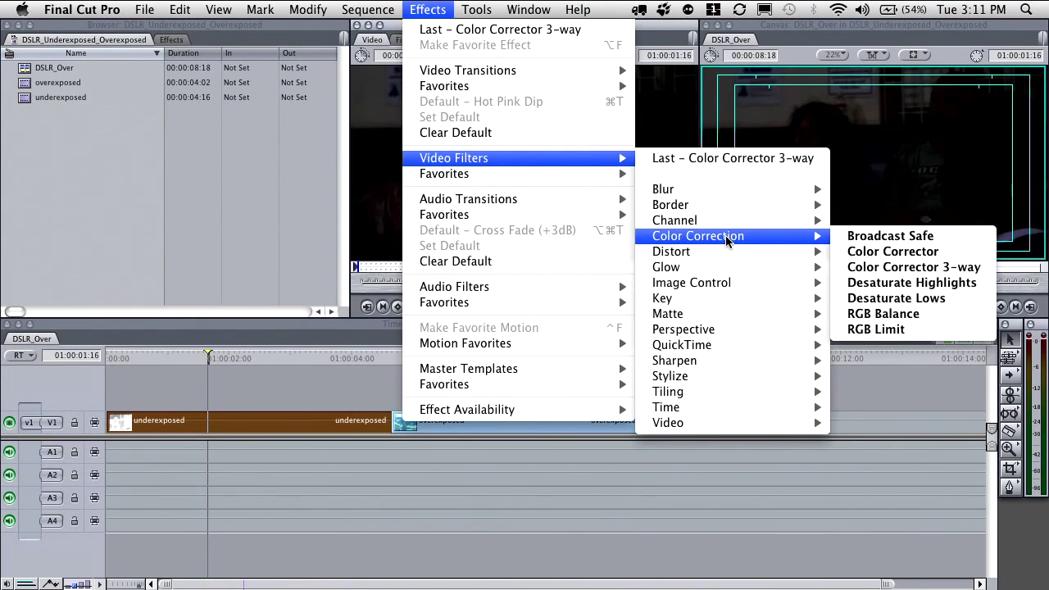
click(870, 267)
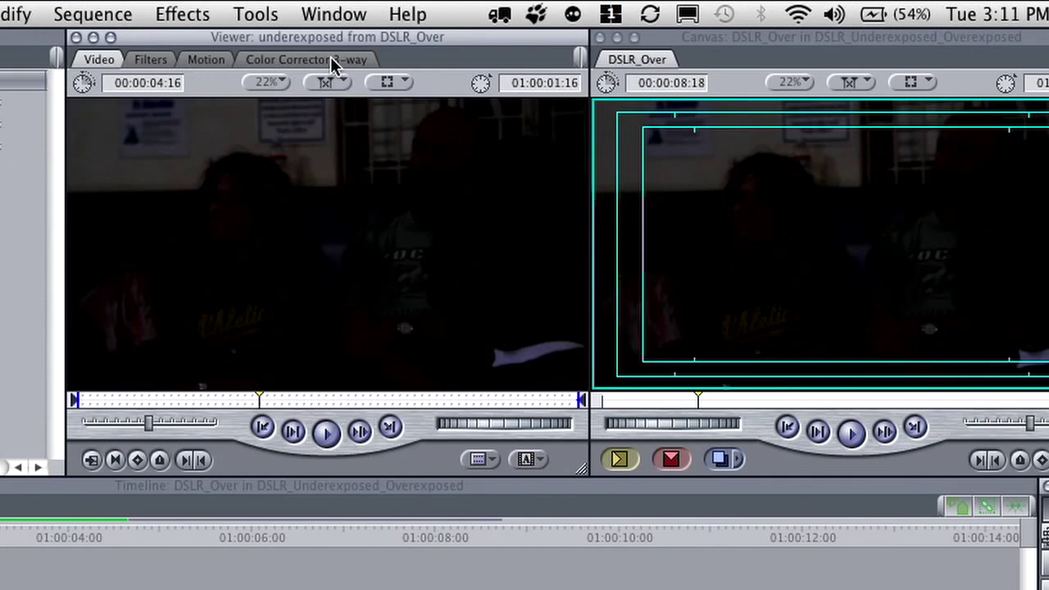
- Raise the Whites and Mids sliders in the Color Corrector 3-way tab to brighten the clip
click(333, 60)
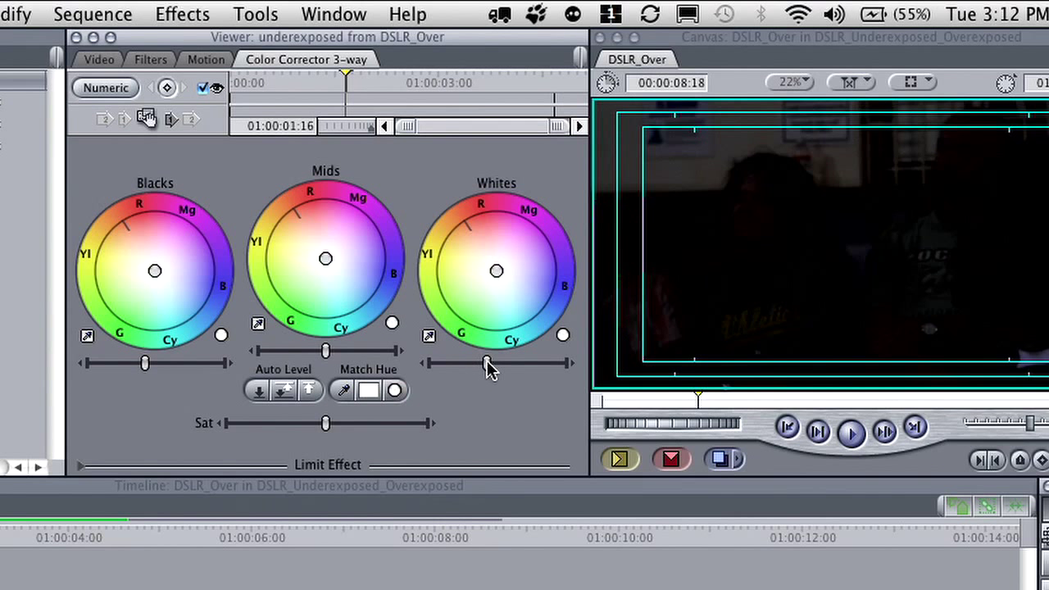
drag(487, 360, 534, 363)
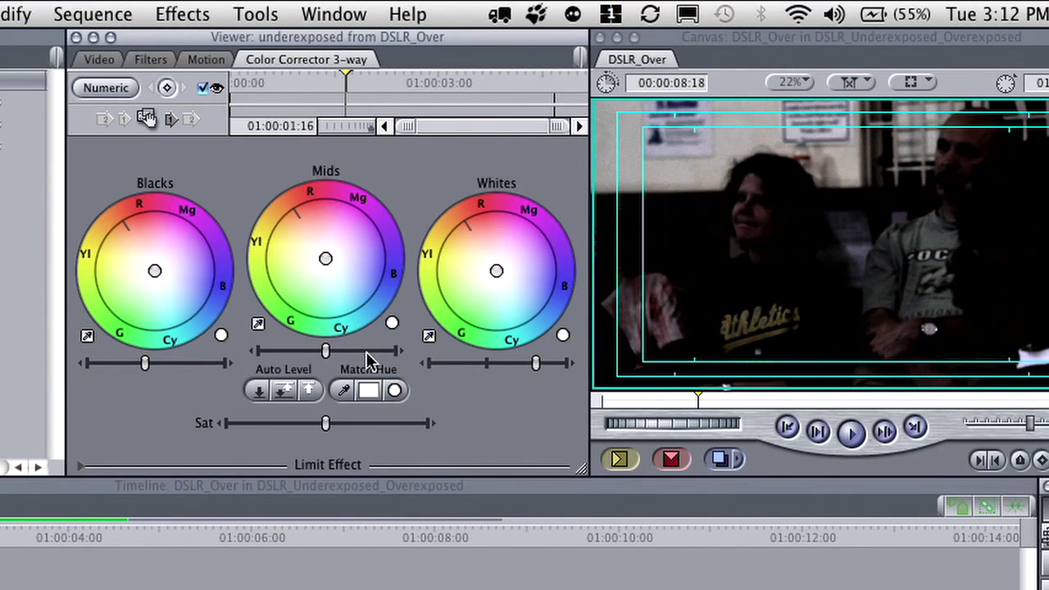
drag(326, 360, 340, 361)
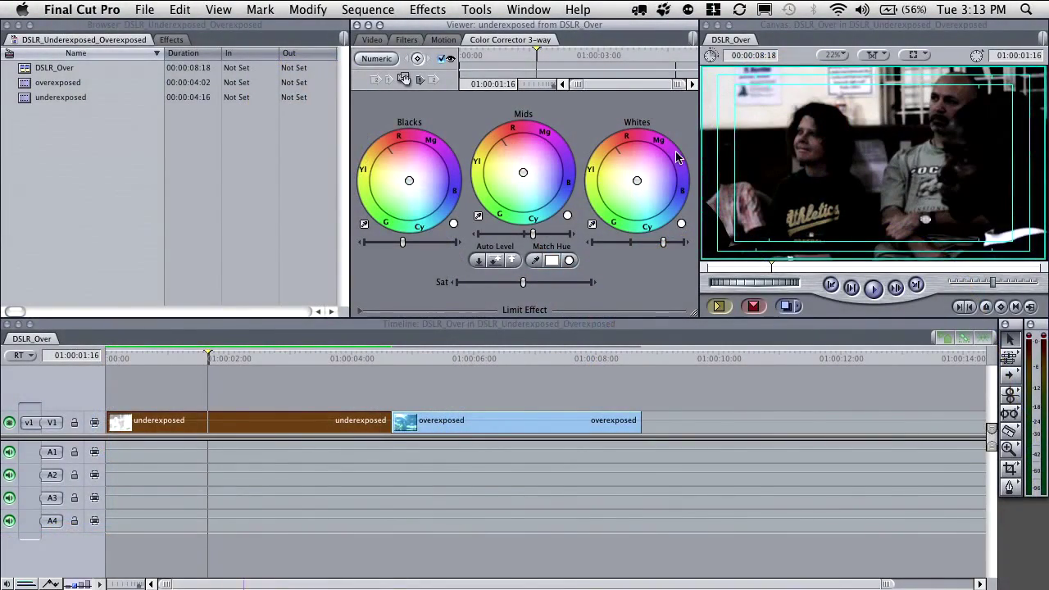
- Switch to the Window > Arrange > Color Correction layout to show the video scopes
click(528, 9)
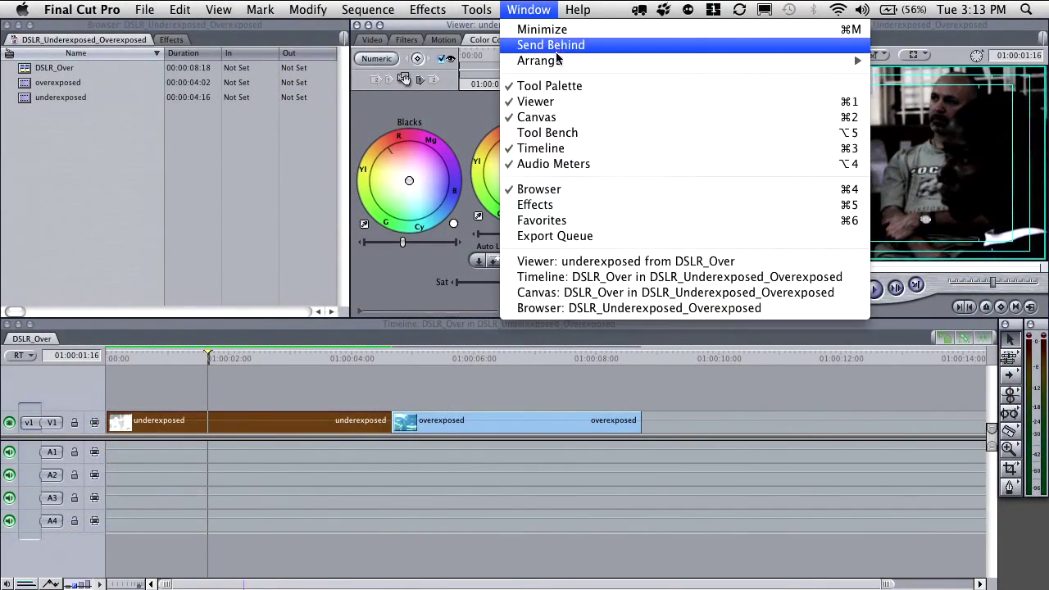
mouse_move(559, 66)
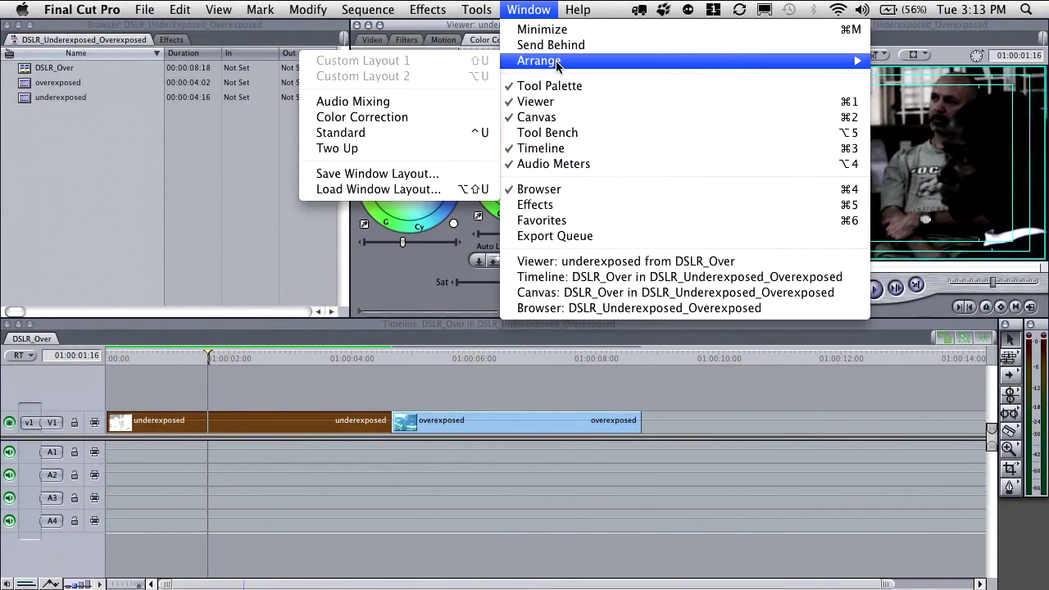
click(412, 119)
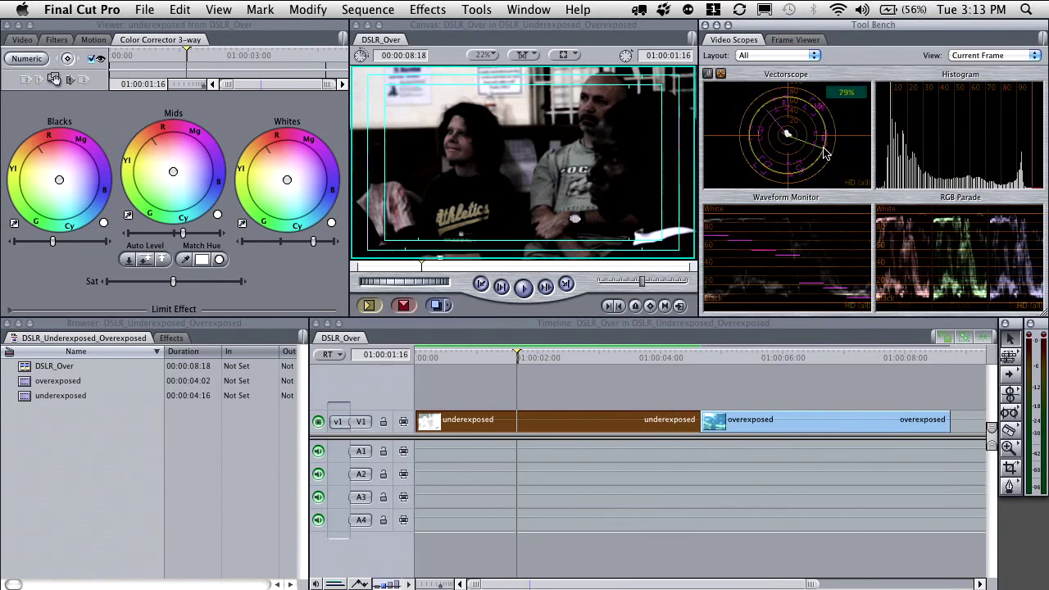
- Brighten the scope traces and set the Video Scopes layout to show only the Waveform
click(715, 75)
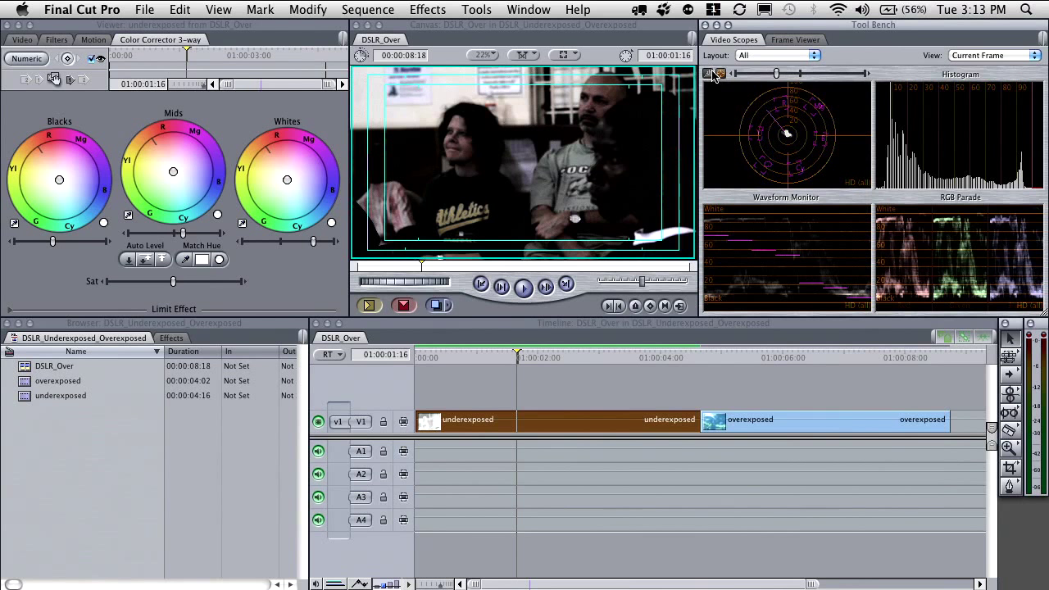
drag(740, 74, 852, 75)
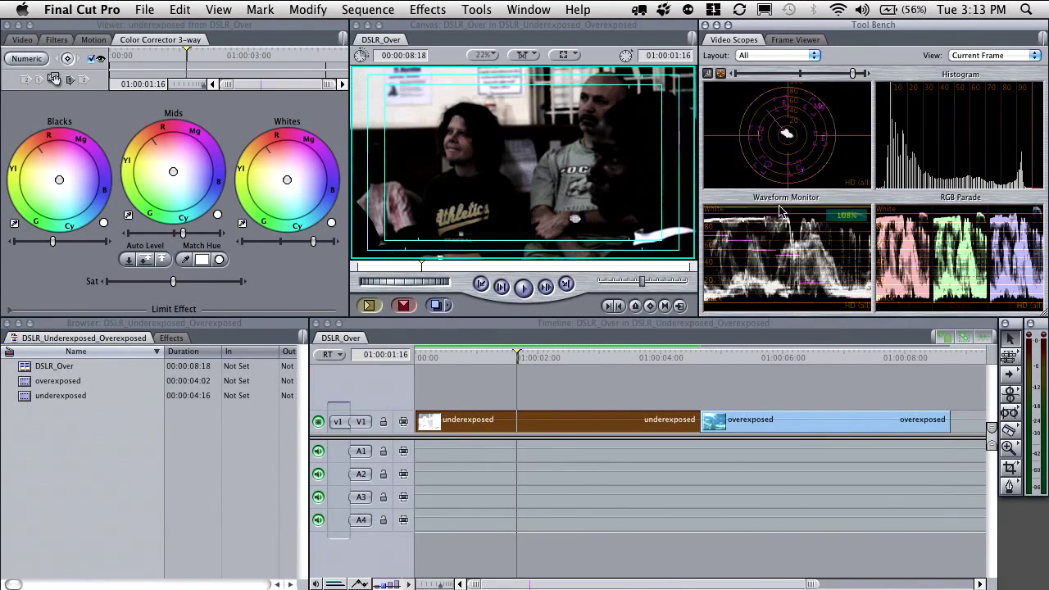
click(766, 55)
click(764, 71)
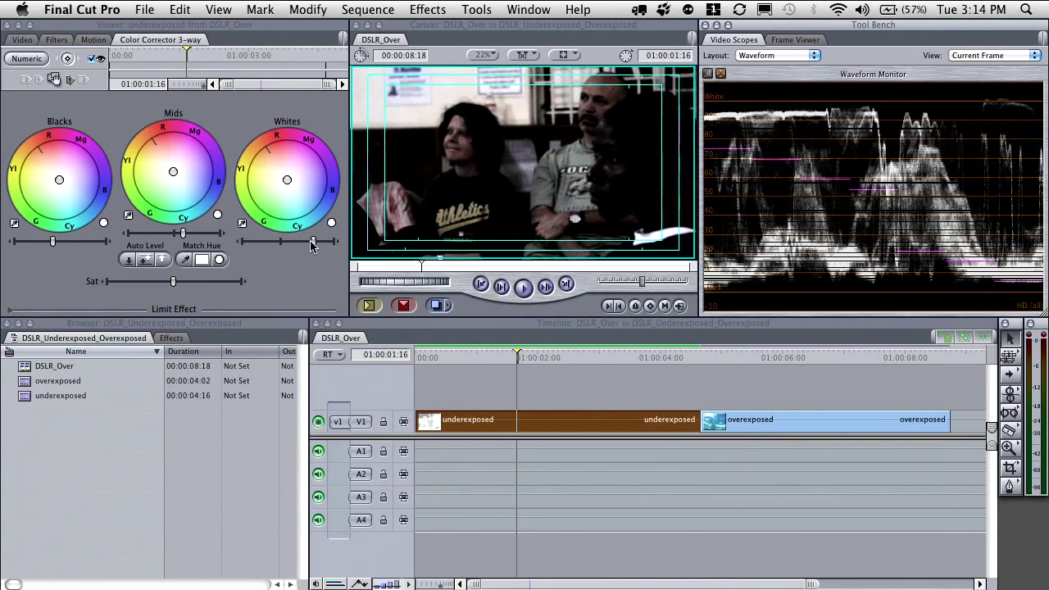
- Fine-tune the whites, mids and black levels until the waveform peaks near 100
mouse_move(312, 242)
mouse_down()
mouse_move(290, 246)
mouse_move(311, 243)
mouse_up()
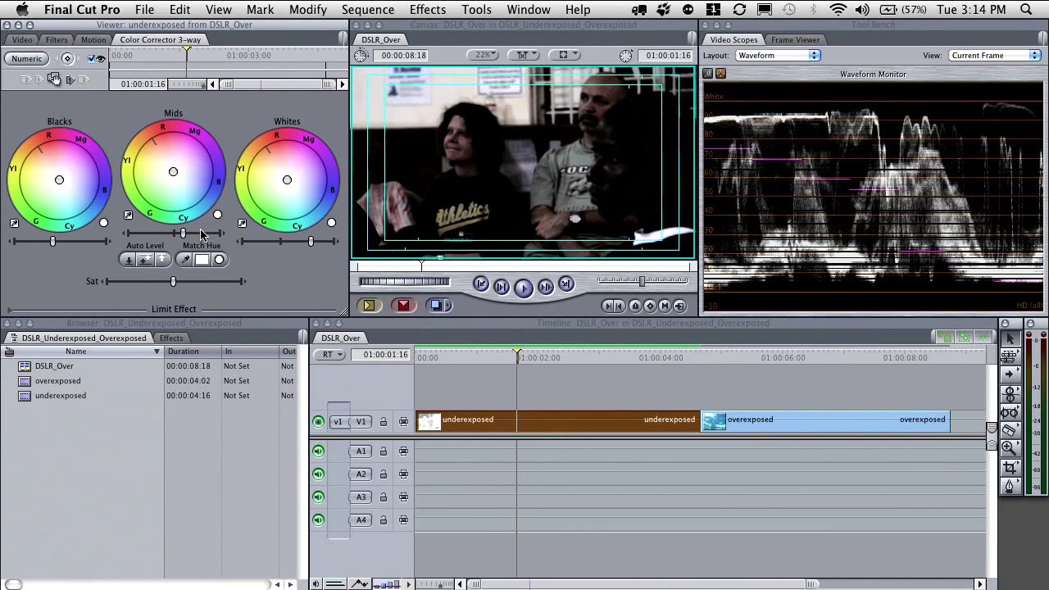
drag(308, 241, 308, 244)
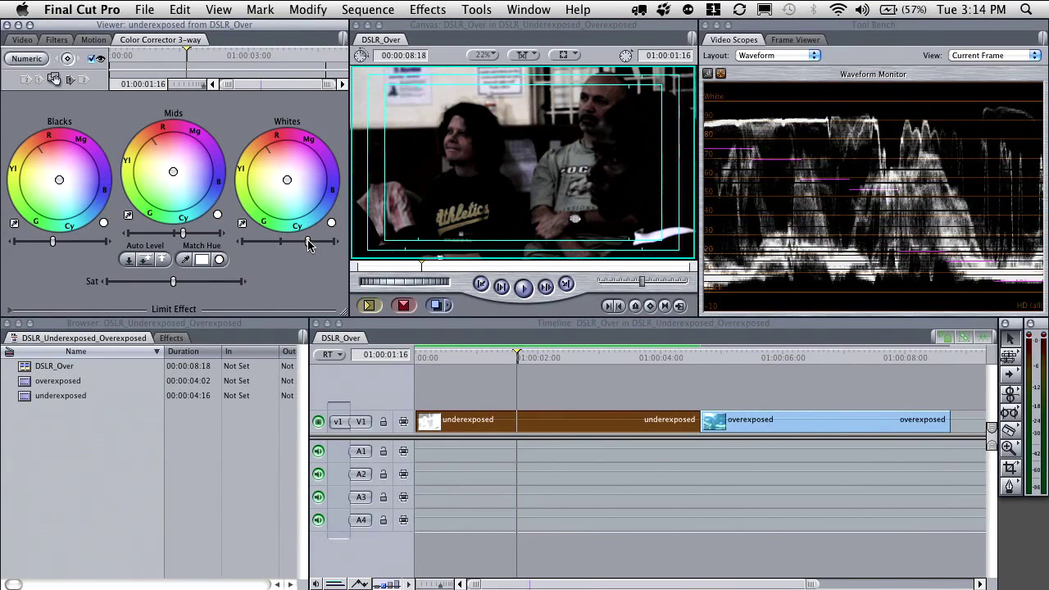
drag(183, 236, 184, 239)
mouse_move(725, 297)
drag(51, 245, 55, 247)
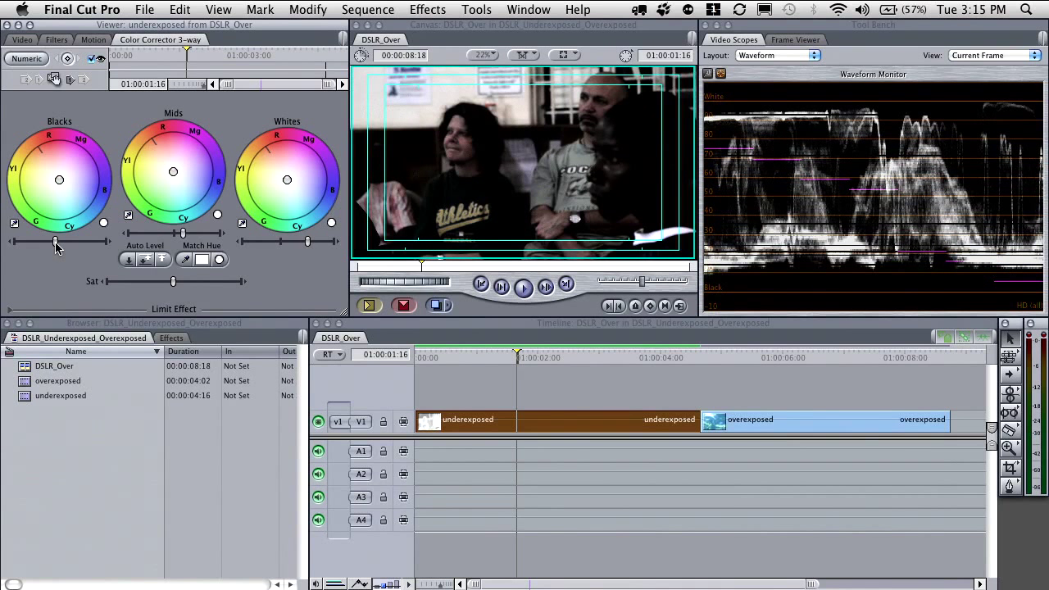
drag(308, 242, 303, 240)
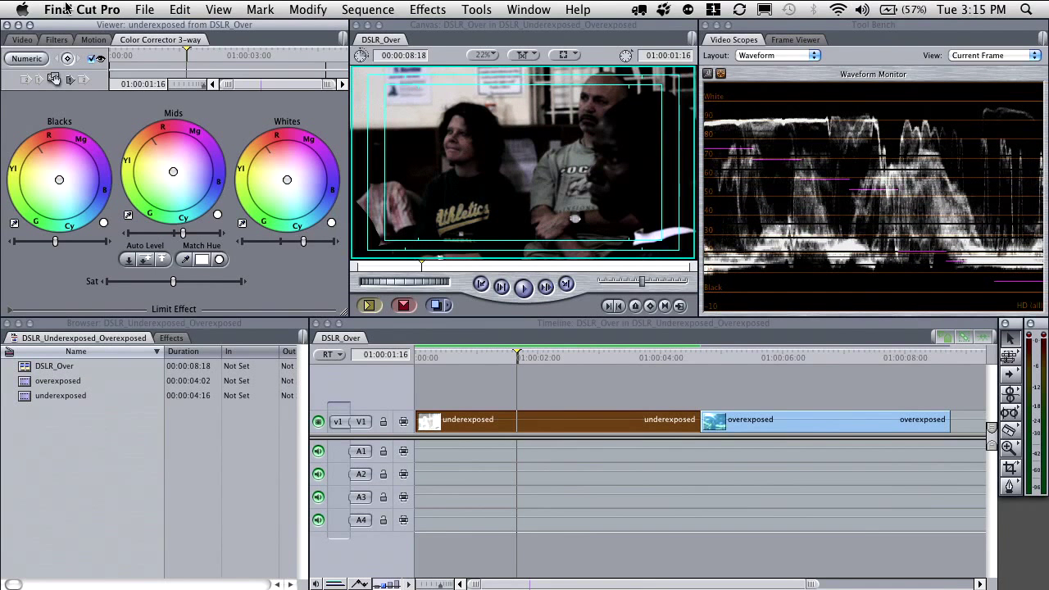
click(91, 60)
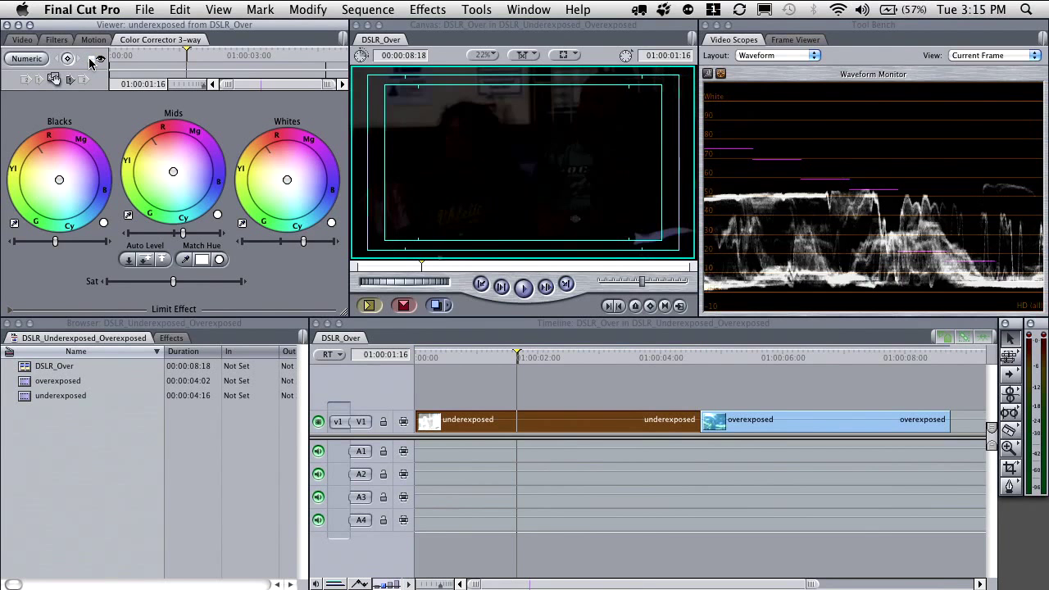
click(91, 60)
click(91, 60)
click(91, 60)
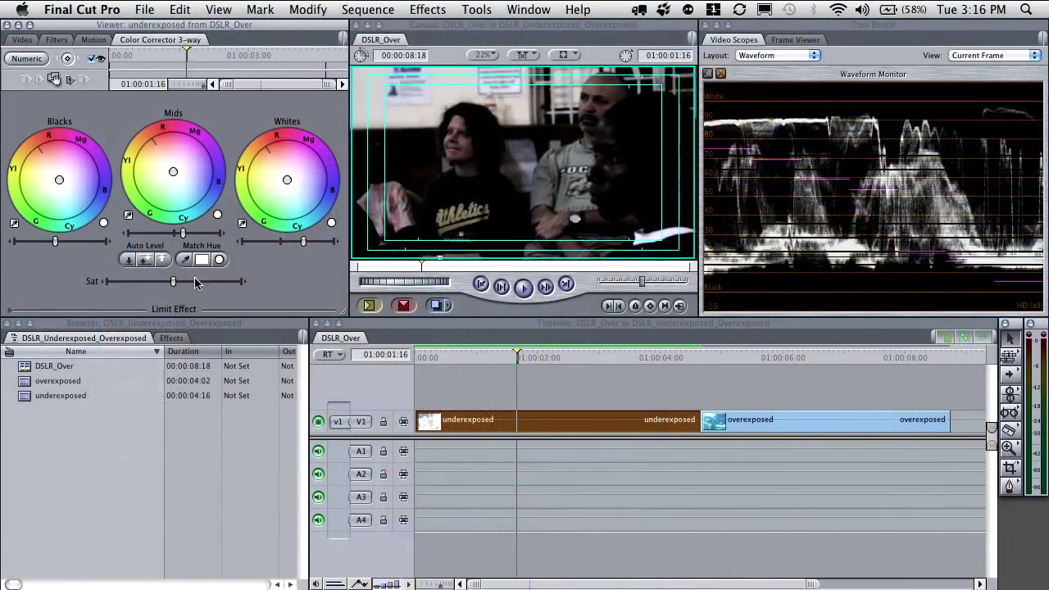
- Nudge the Sat slider slightly up and toggle the correction off and on to compare
drag(174, 282, 194, 285)
click(93, 61)
click(92, 60)
click(92, 60)
click(92, 61)
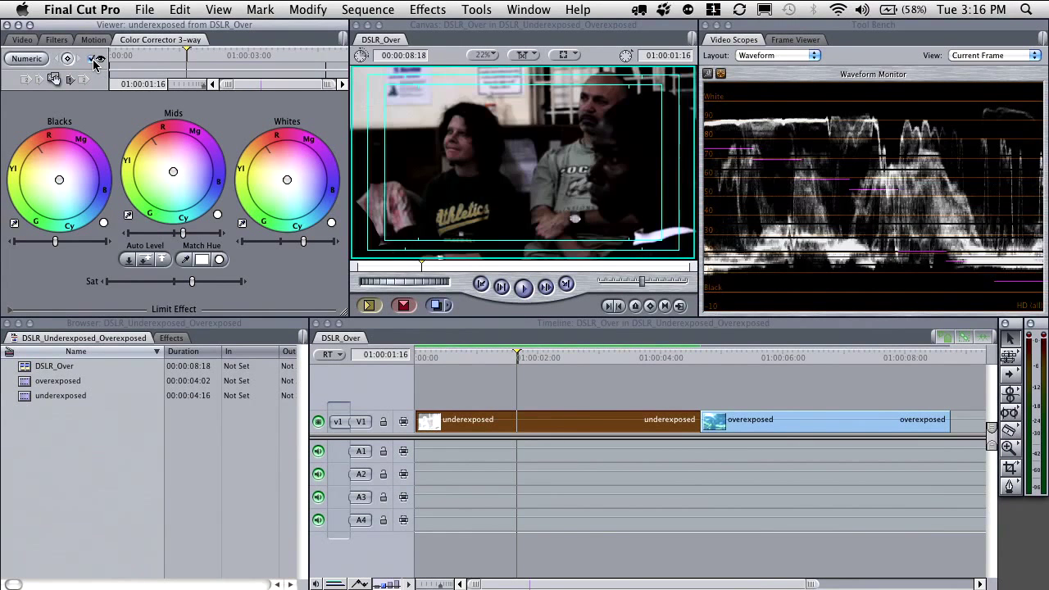
click(466, 368)
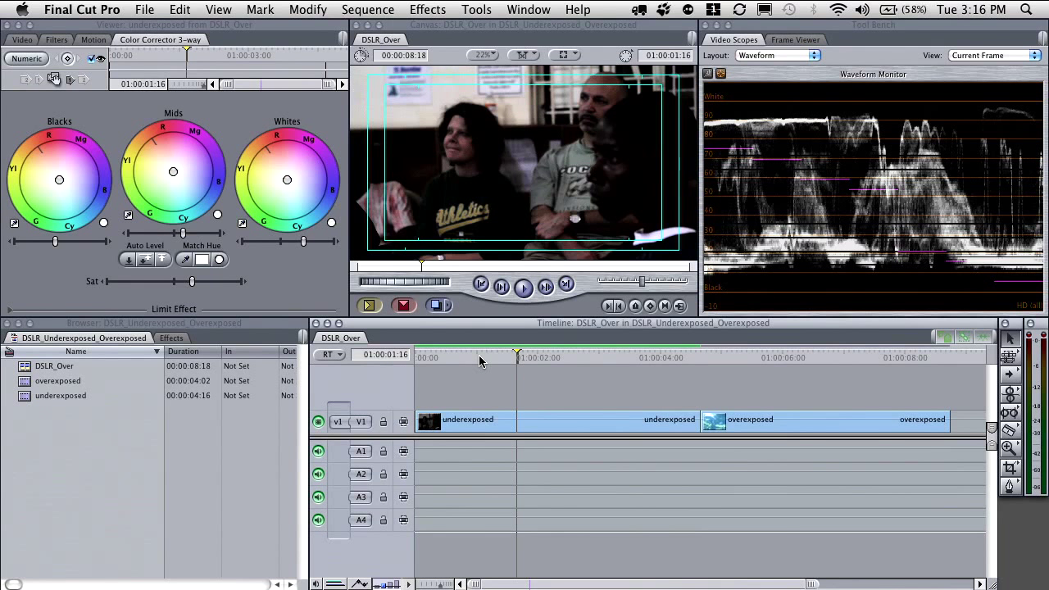
- Play the corrected underexposed clip from near its start, then stop playback
click(465, 359)
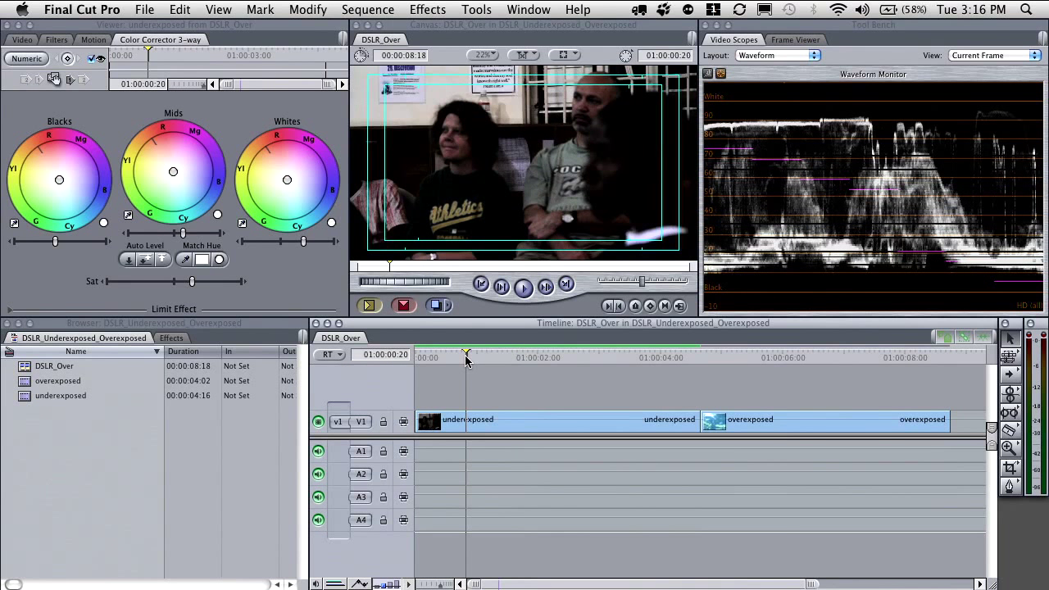
key(space)
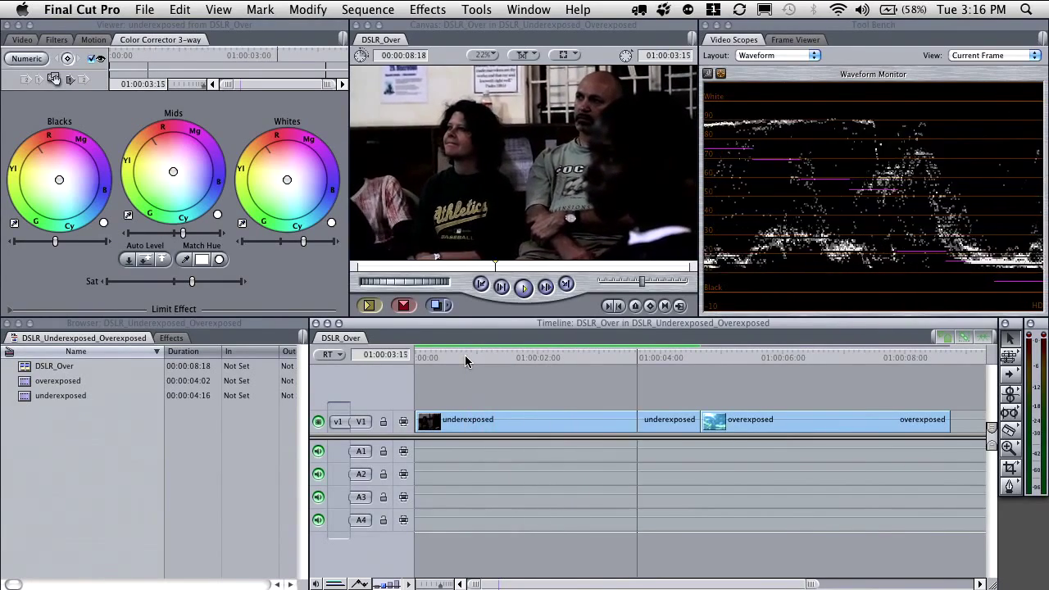
key(space)
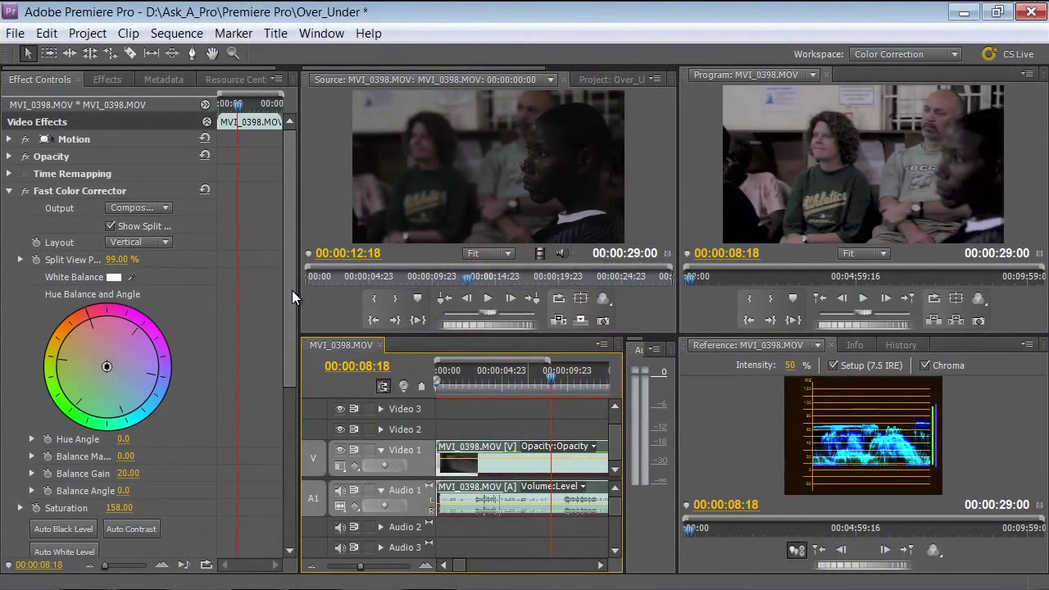
- Scroll Effect Controls to bring the Fast Color Corrector header into view
drag(291, 290, 268, 381)
scroll(265, 389, up, 5)
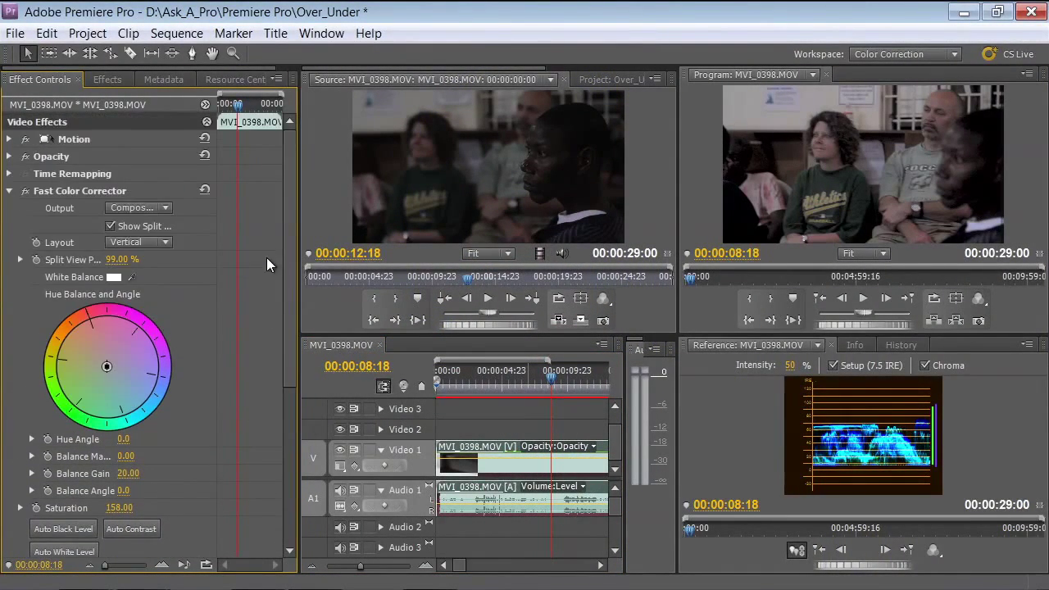
- Reset Fast Color Corrector, then set input levels to 12.81 black, 1.47 gray, 210.75 white
click(206, 191)
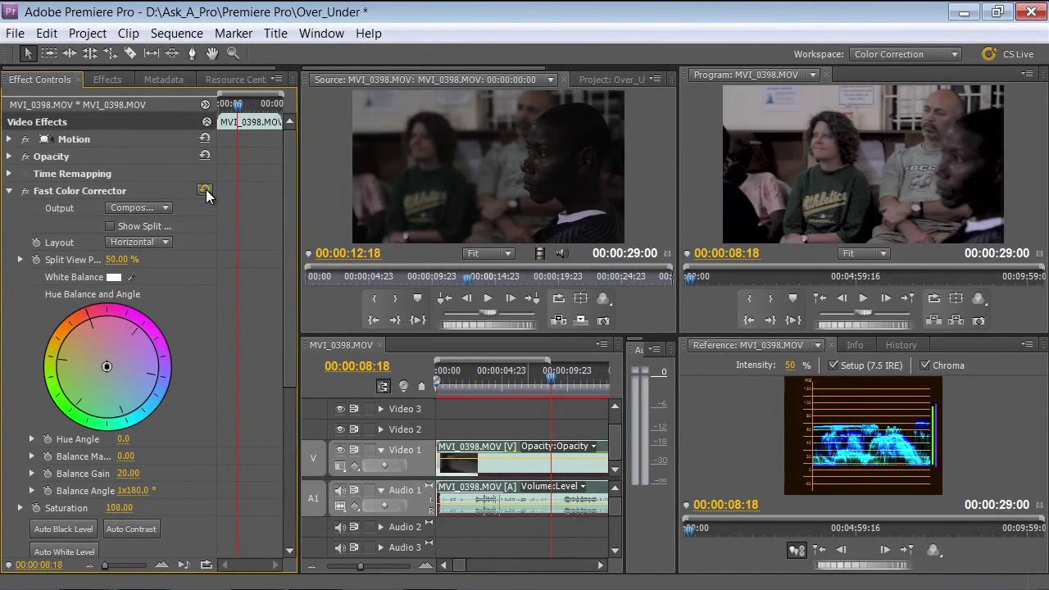
drag(287, 206, 272, 378)
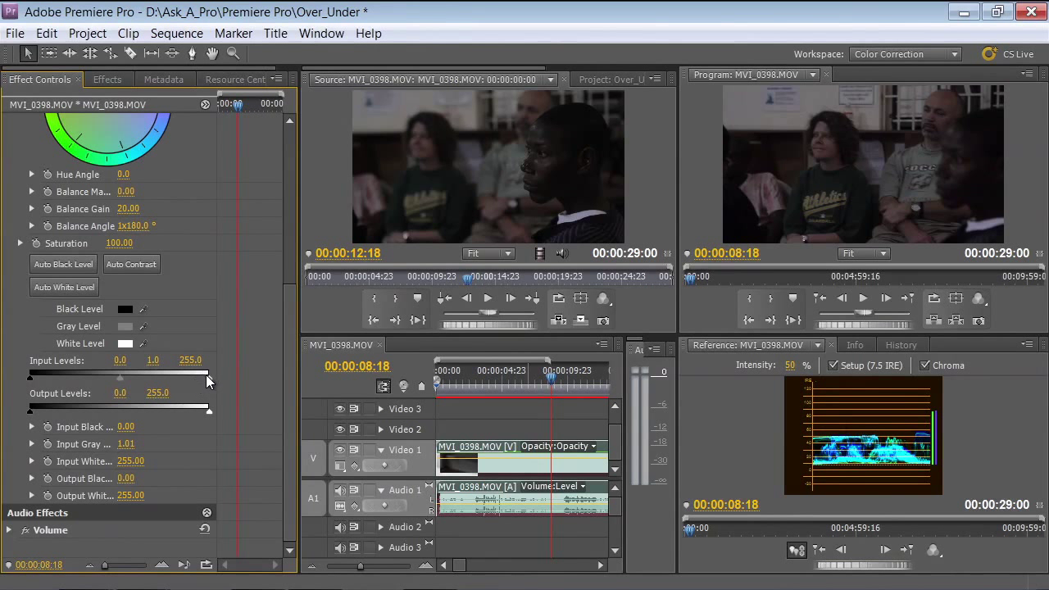
drag(209, 377, 178, 381)
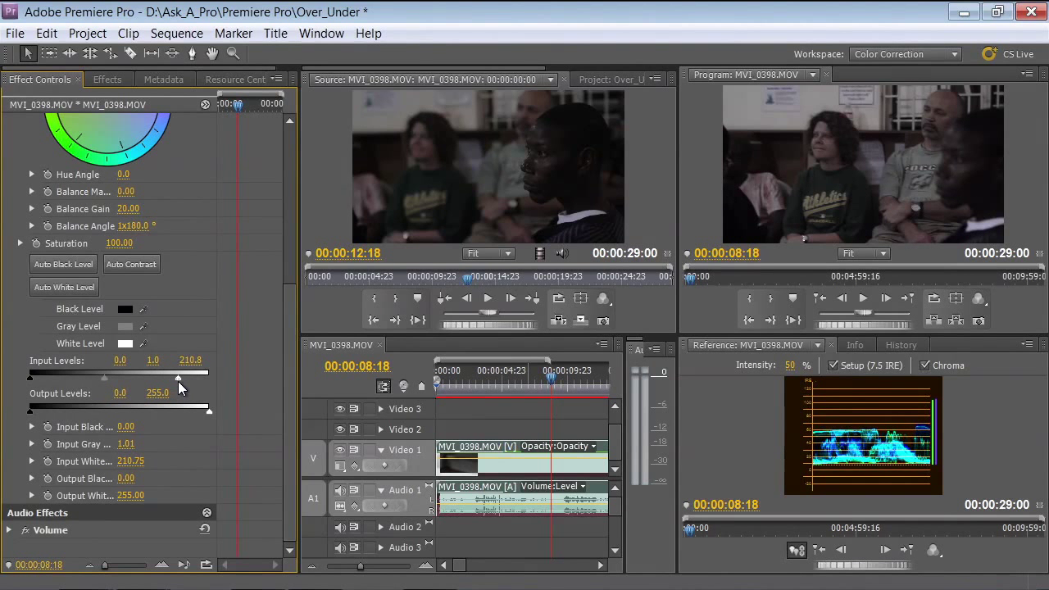
drag(104, 378, 112, 383)
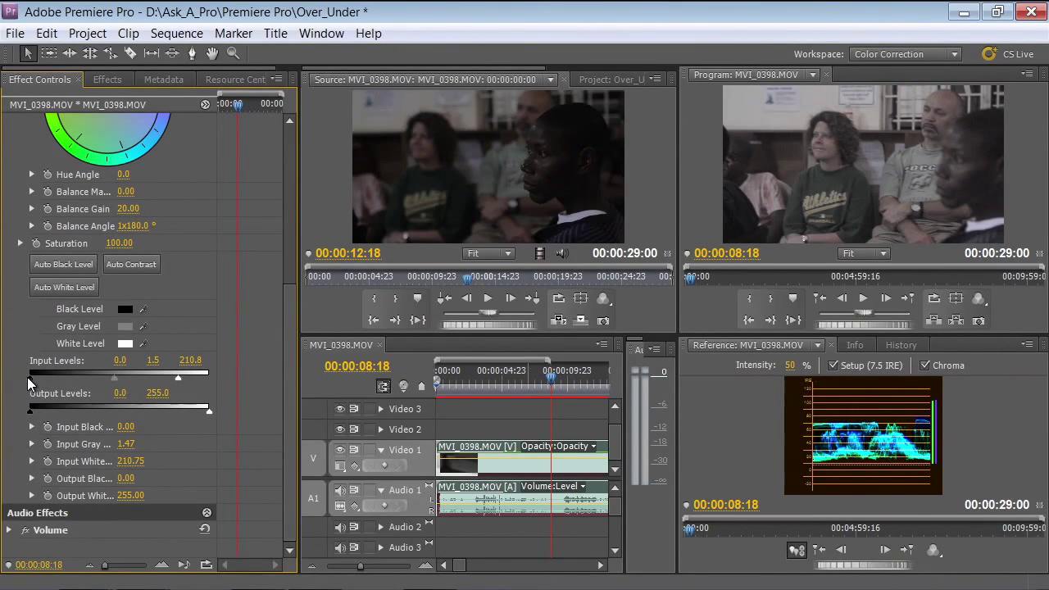
drag(30, 377, 38, 378)
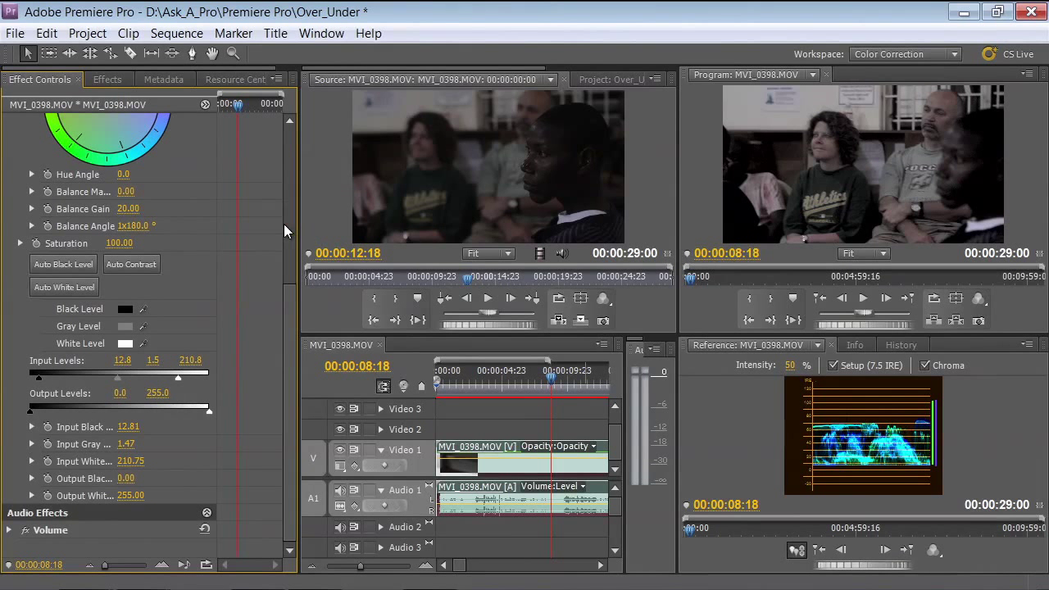
click(288, 154)
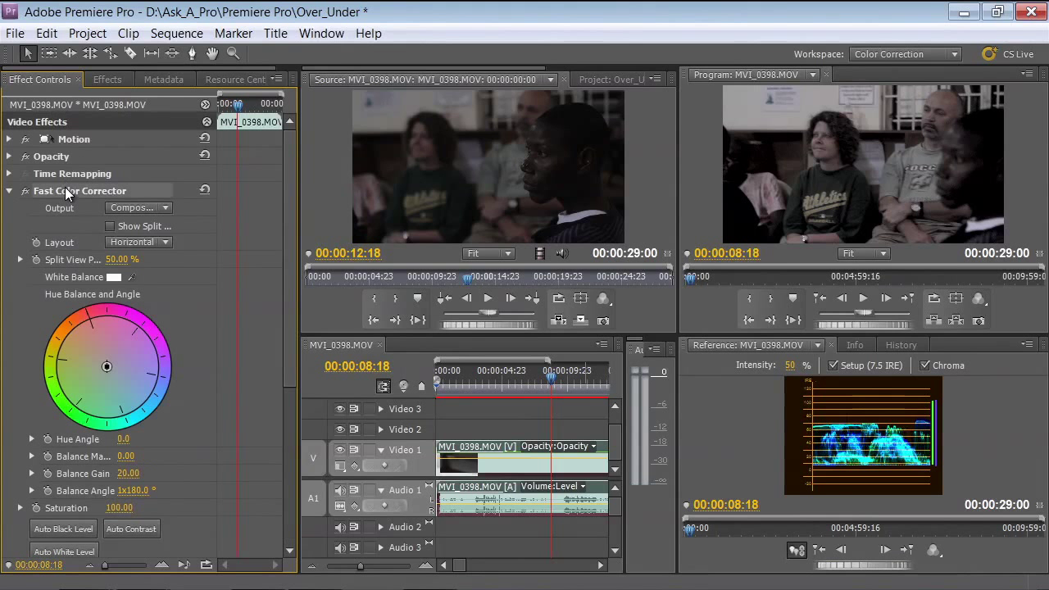
- Delete the Fast Color Corrector from MVI_0398.MOV and reselect the clip on Video 1
key(Delete)
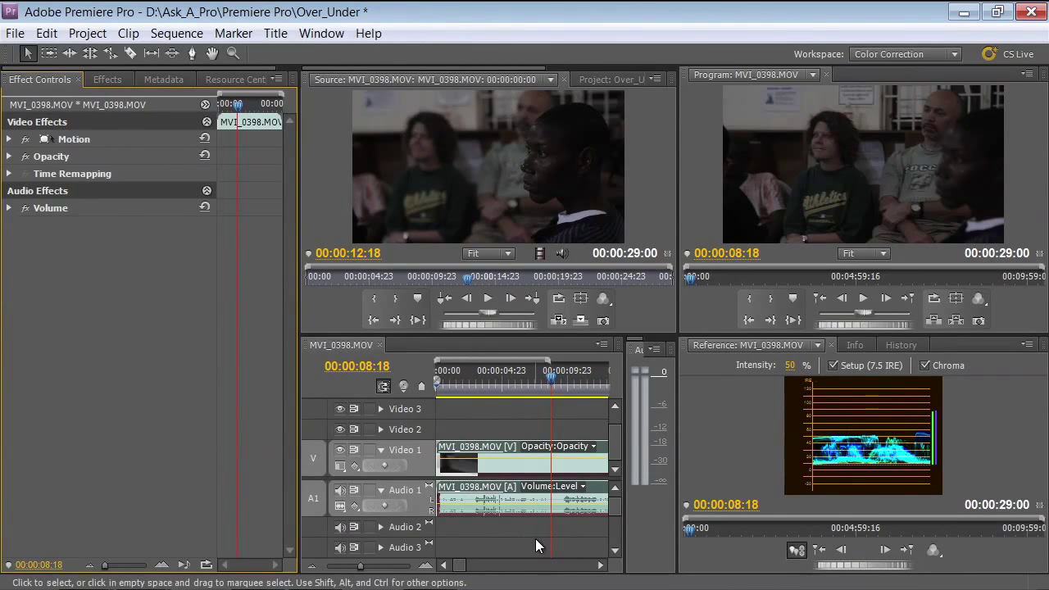
click(539, 421)
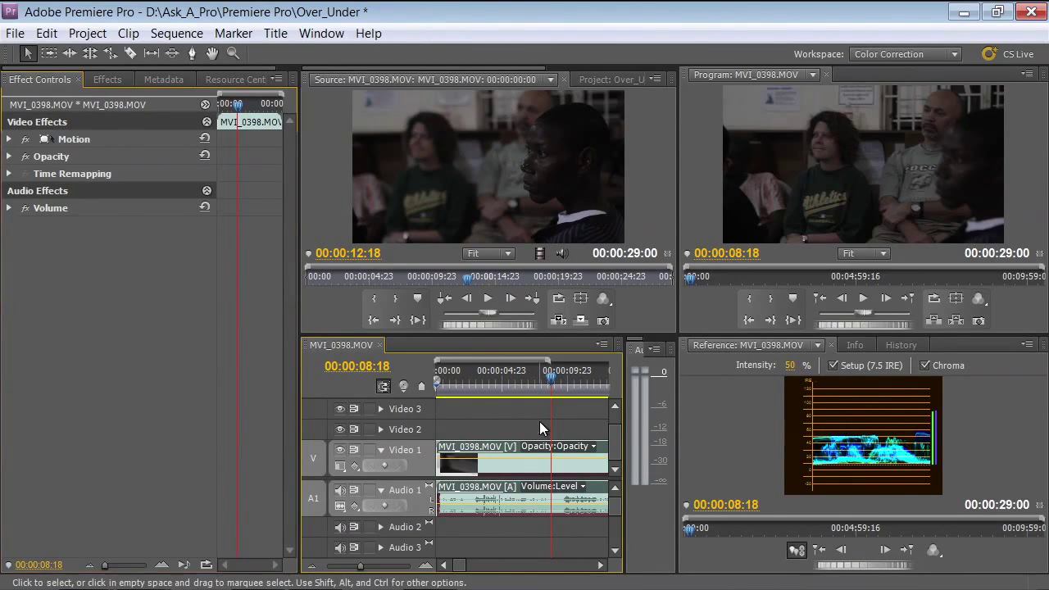
click(519, 461)
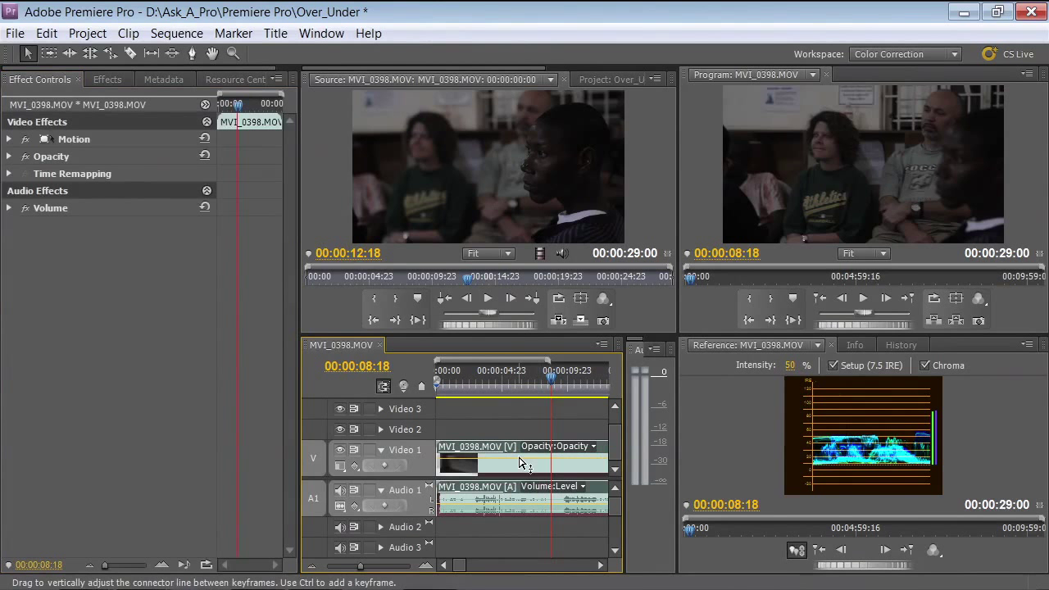
- Search the effects for 'curv' and apply Luma Curve to the Video 1 clip
click(124, 82)
click(118, 97)
text(curv)
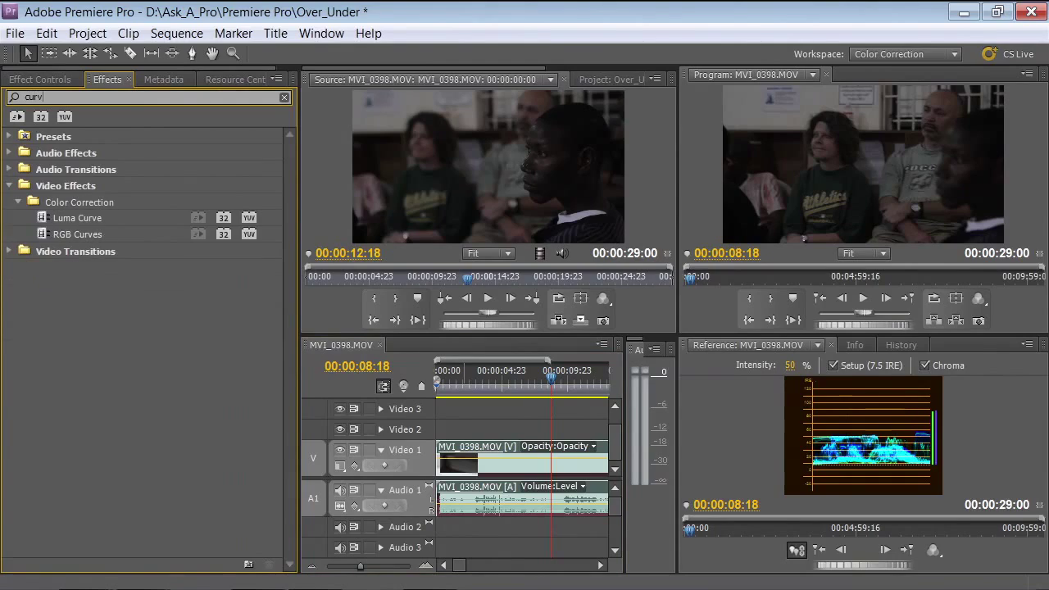
drag(37, 214, 500, 465)
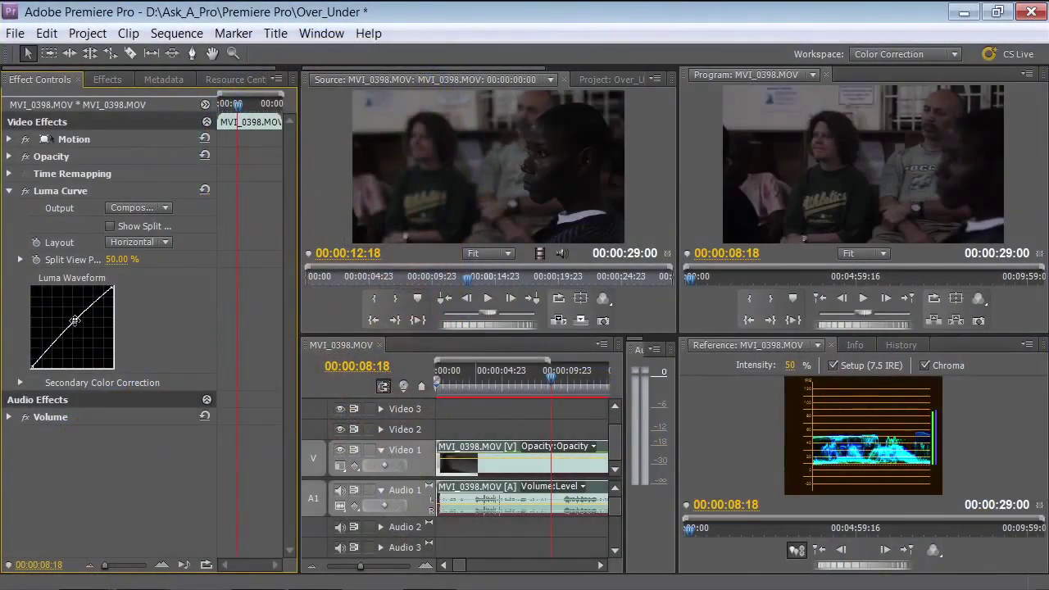
- Drag a point on the Luma Curve up and left to brighten the midtones
drag(75, 319, 72, 312)
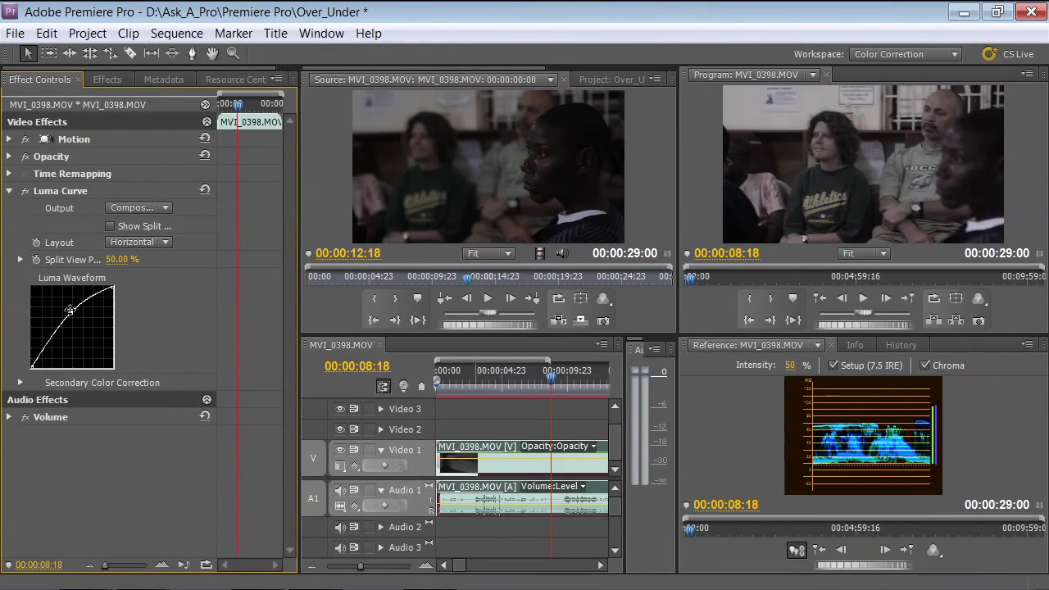
- Pull the Luma Curve's top-right endpoint slightly down to hold back highlights
drag(109, 291, 111, 297)
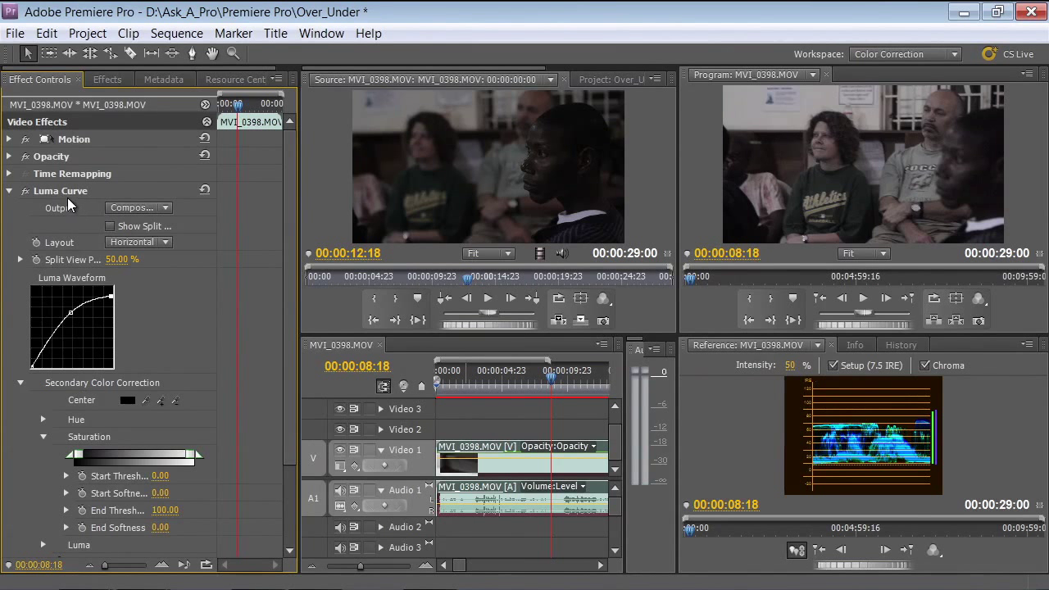
- Delete the Luma Curve effect from MVI_0398.MOV
click(65, 192)
key(Delete)
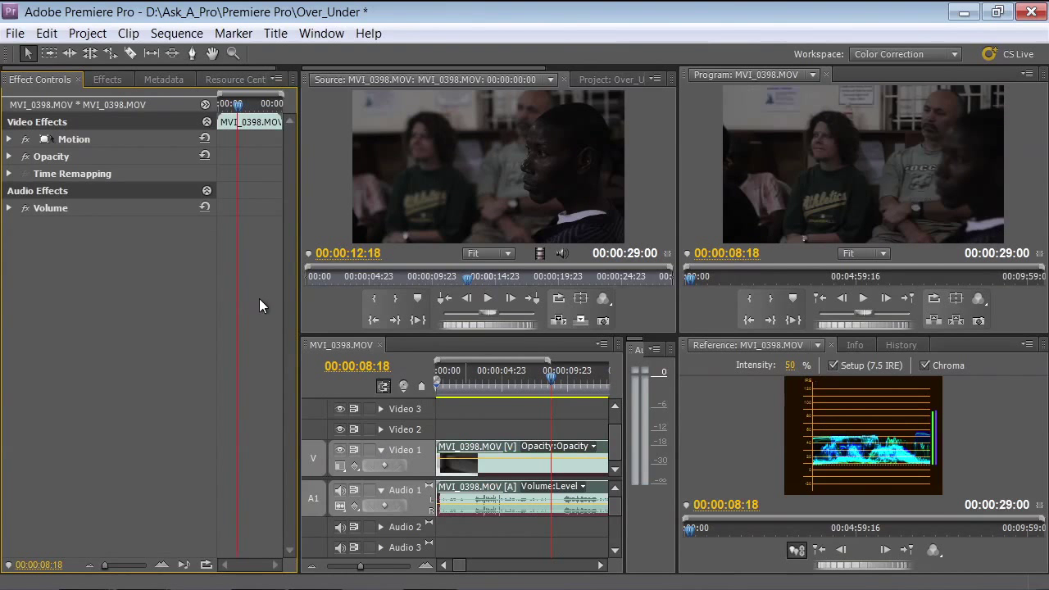
click(508, 449)
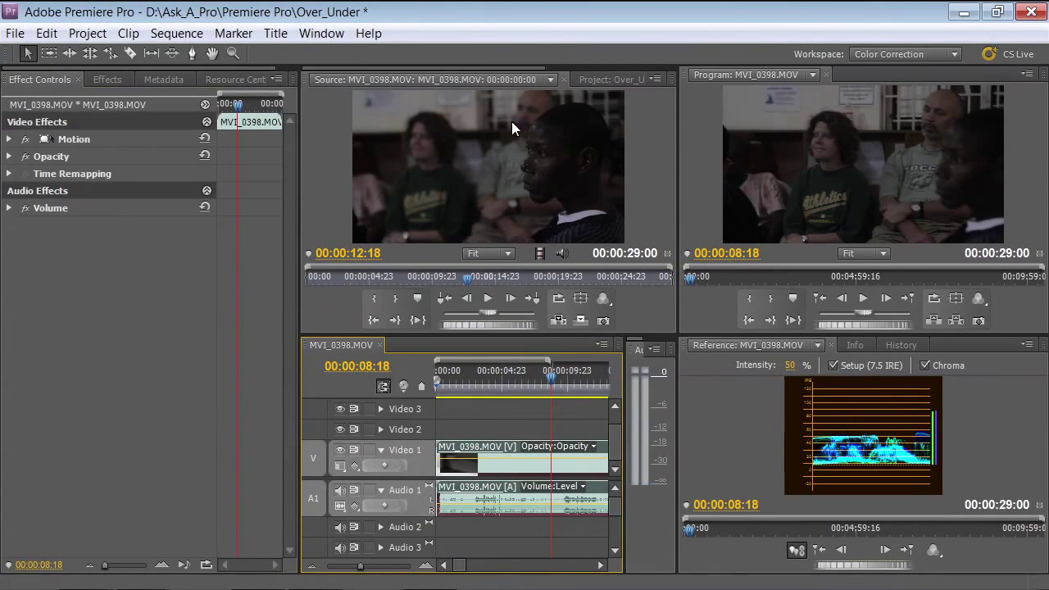
- Switch Premiere Pro to the Editing workspace
click(323, 38)
mouse_move(362, 56)
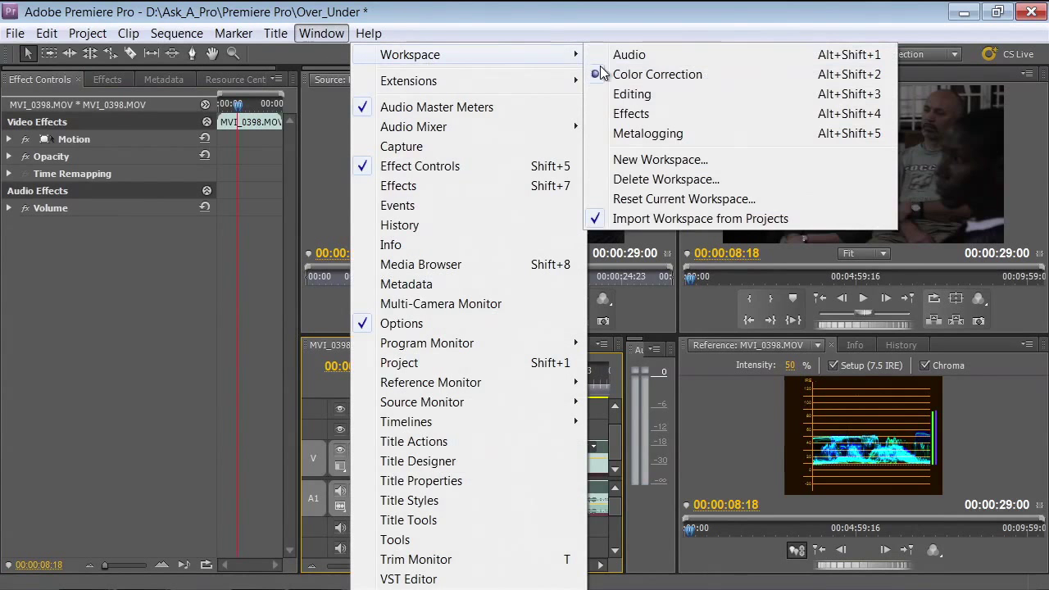
click(799, 93)
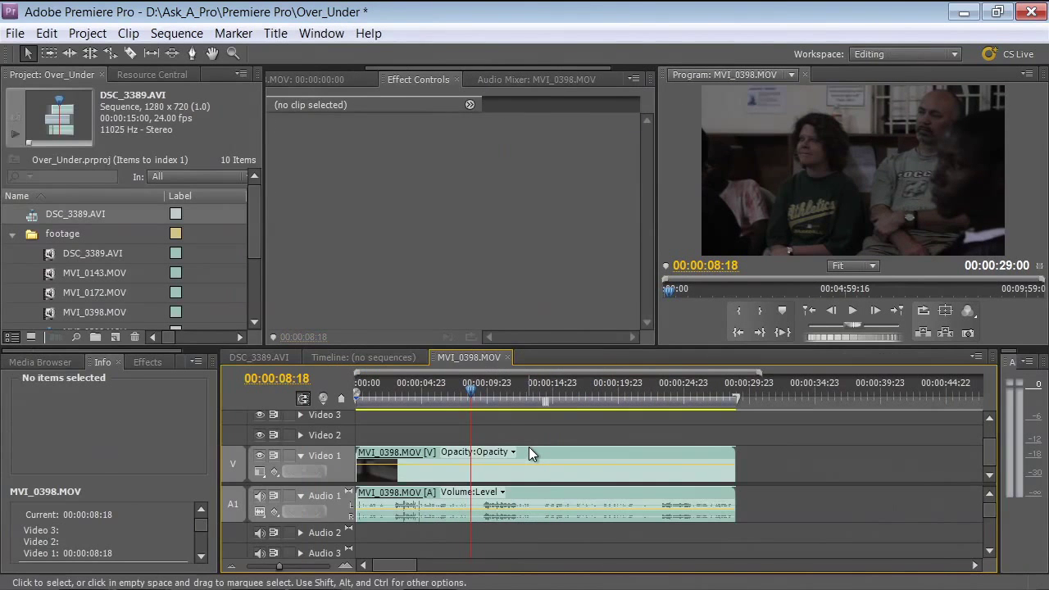
- Copy the MVI_0398 clip and paste it after the original on the timeline
click(541, 463)
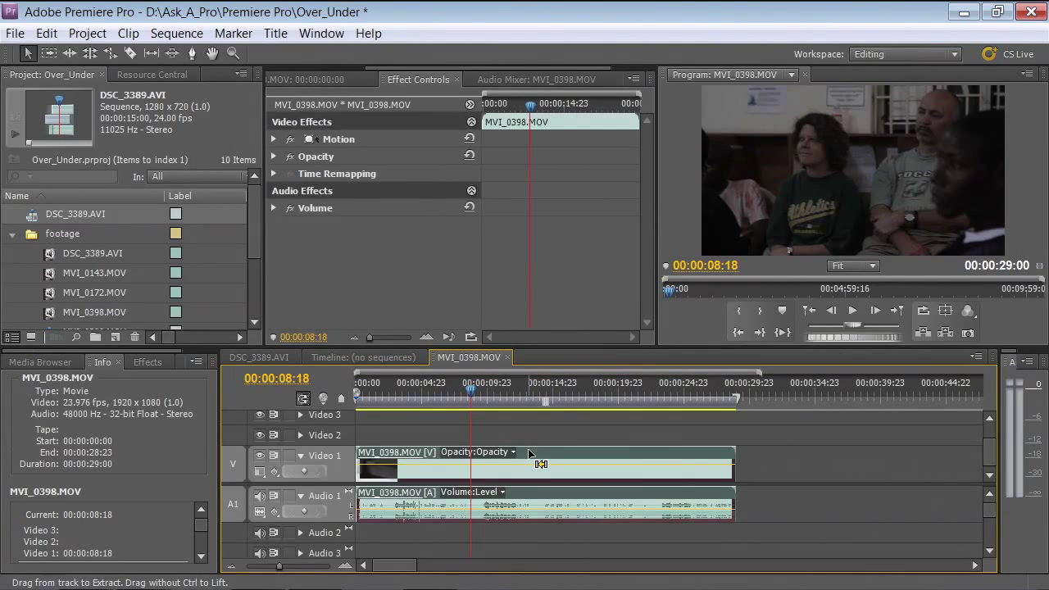
click(783, 387)
key(ctrl+v)
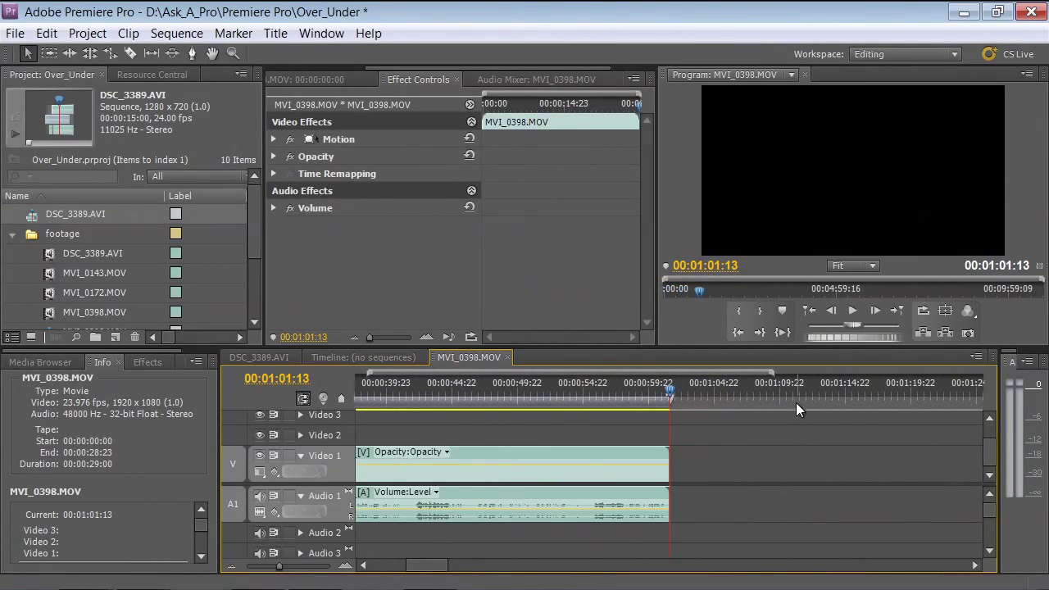
- Move the pasted MVI_0398 copy onto Video 2 at 00:00, then select it in Effect Controls
drag(276, 567, 265, 567)
click(610, 479)
drag(450, 454, 378, 441)
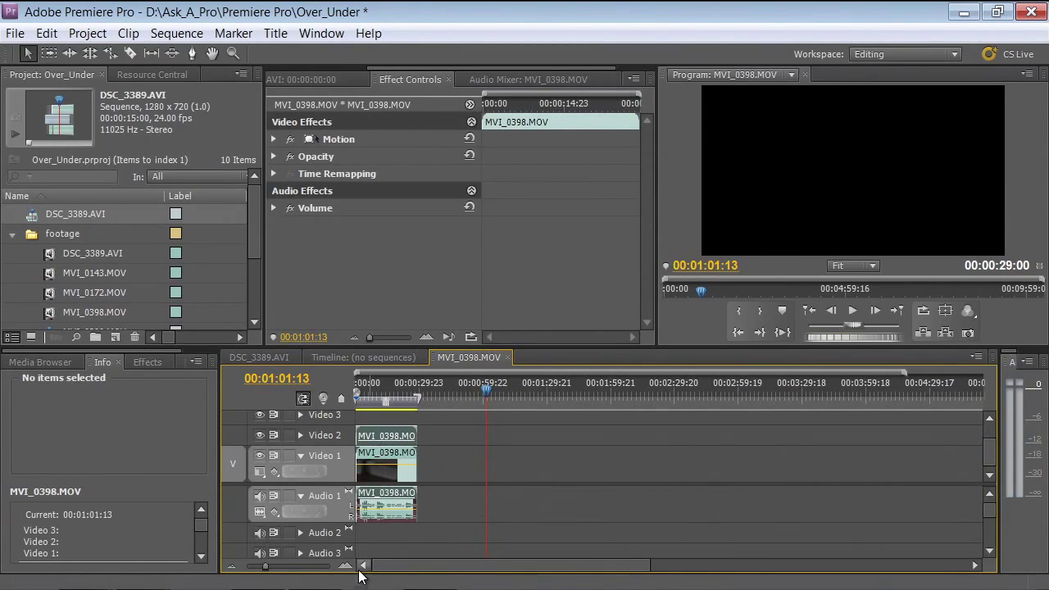
drag(264, 569, 277, 573)
drag(430, 566, 382, 567)
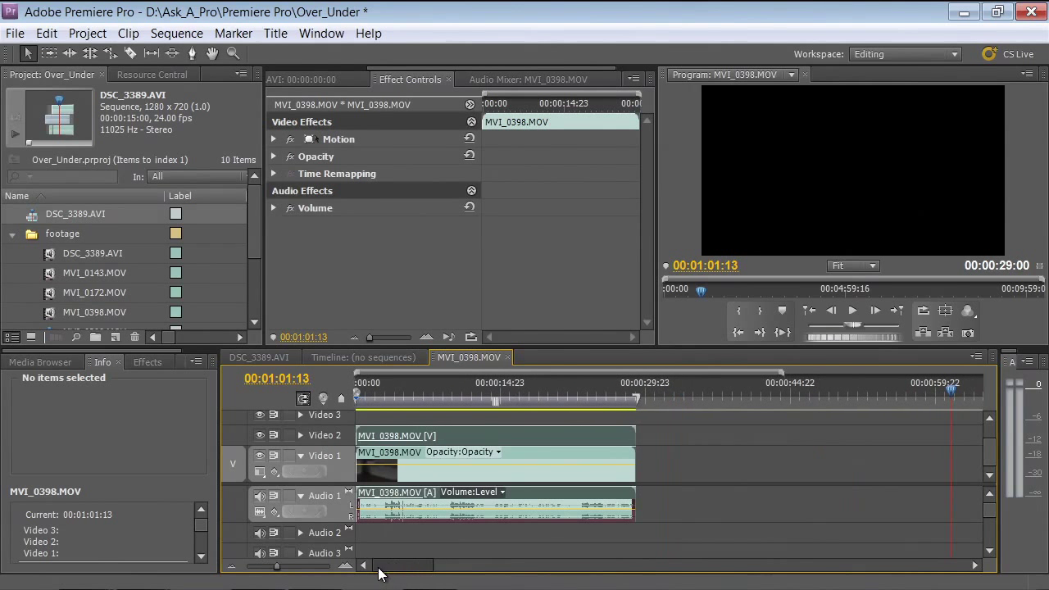
click(464, 415)
click(463, 436)
double_click(464, 435)
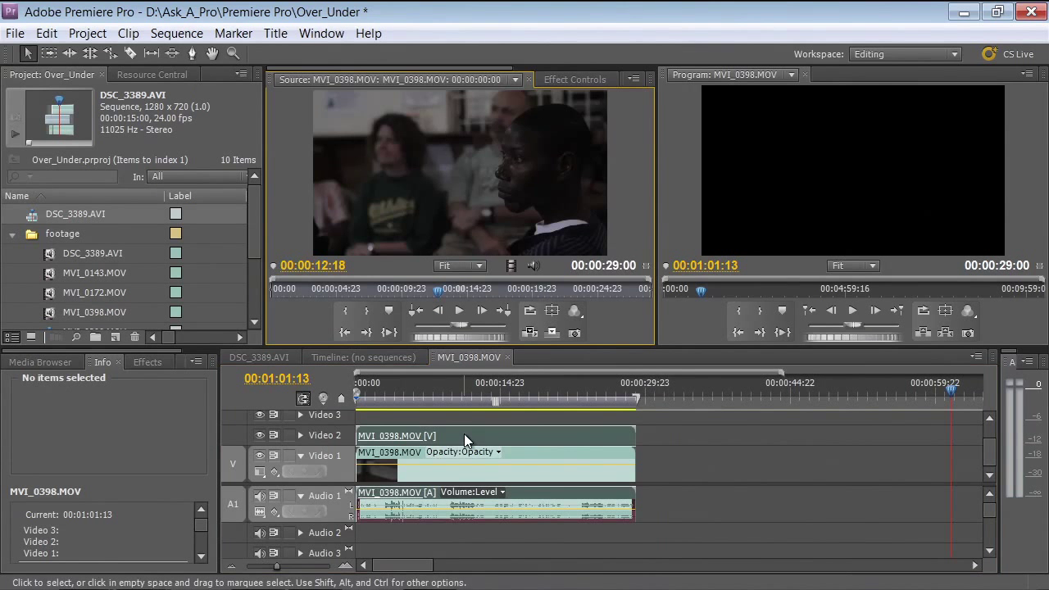
click(571, 78)
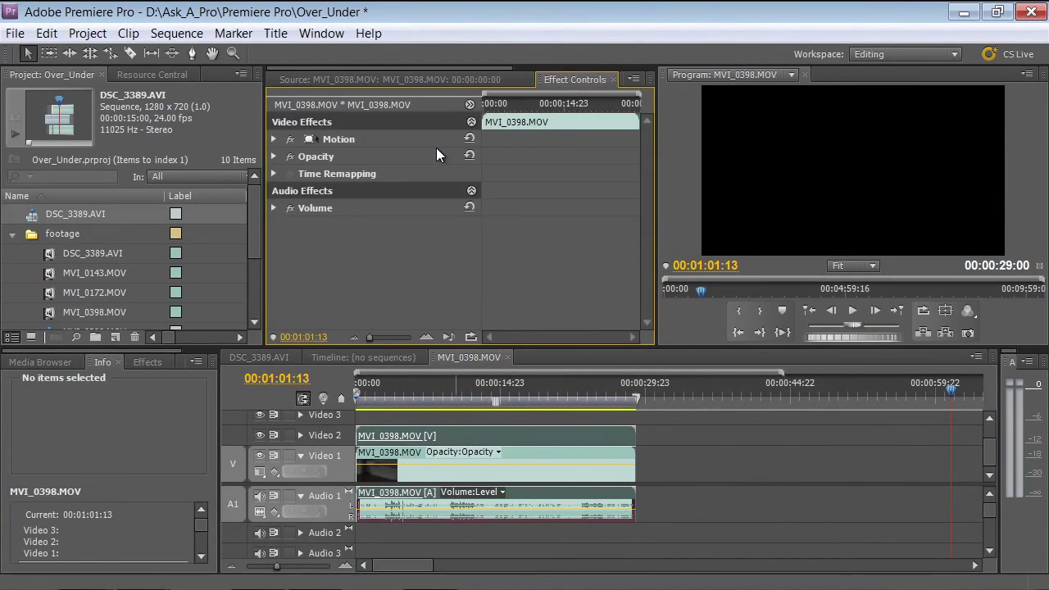
- Set the Video 2 copy's Opacity blend mode to Screen
click(275, 156)
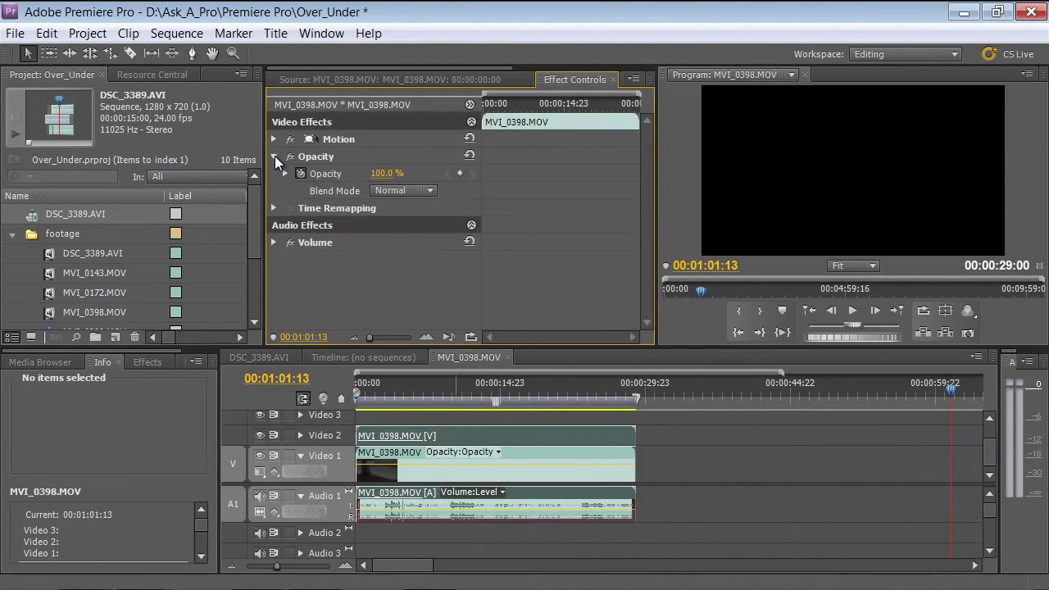
click(412, 190)
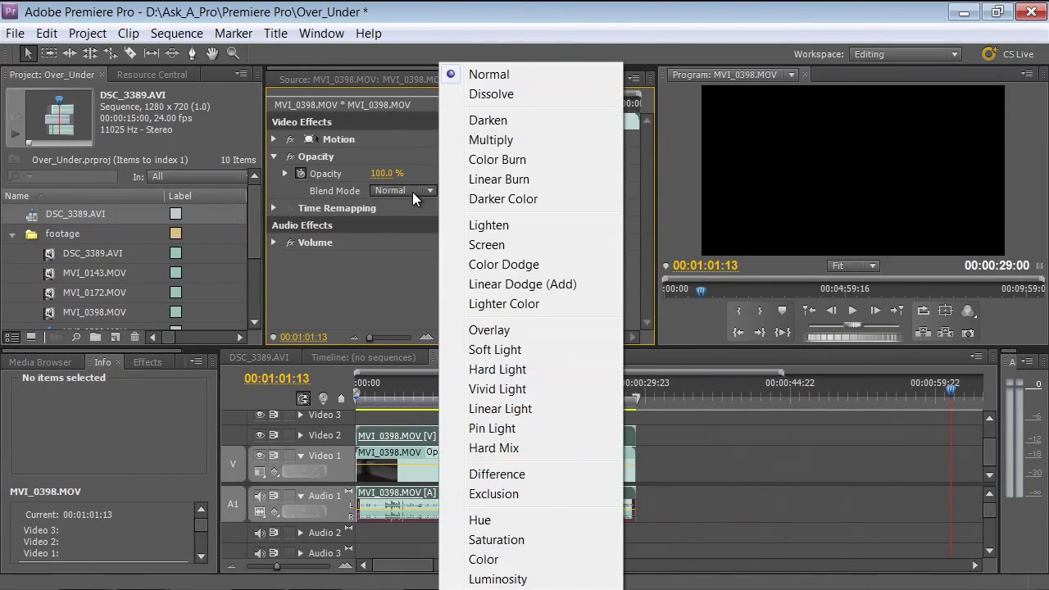
click(493, 244)
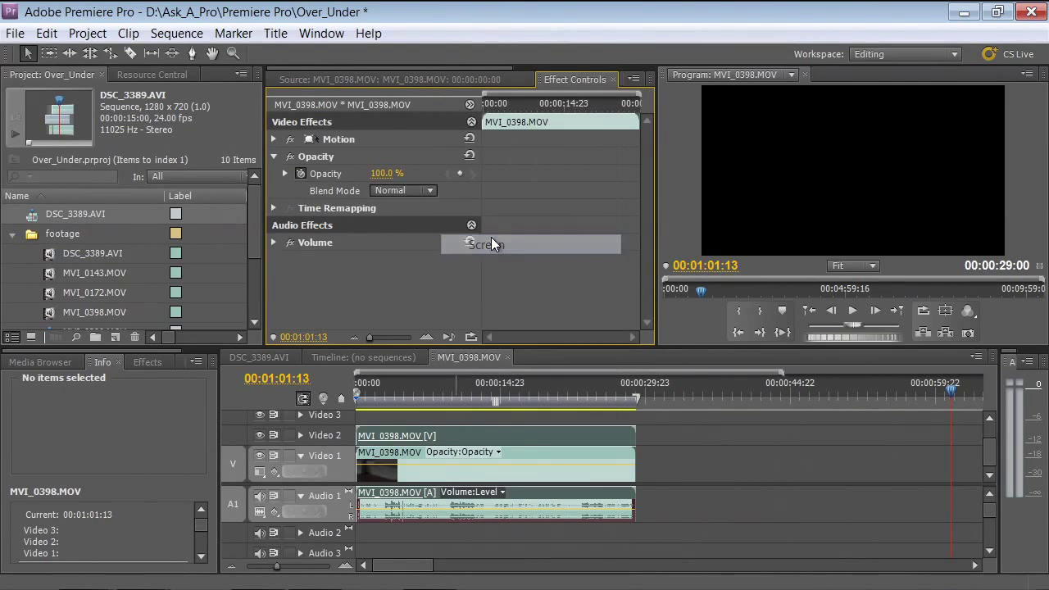
- Scrub to 00:00:10:04 and toggle Video 2 off and on to compare the blend
click(412, 391)
drag(412, 397, 432, 396)
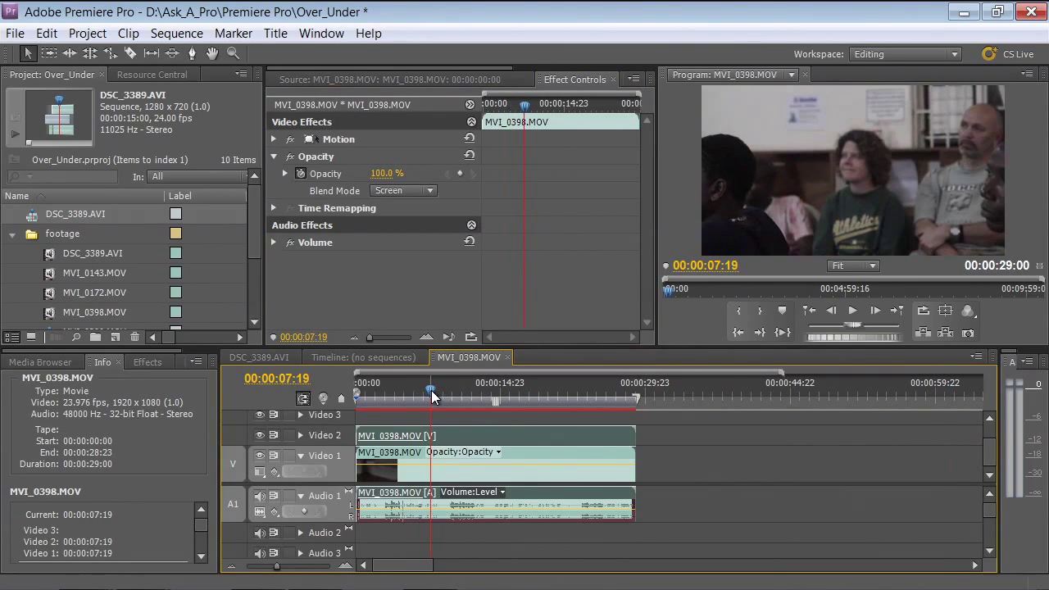
click(456, 397)
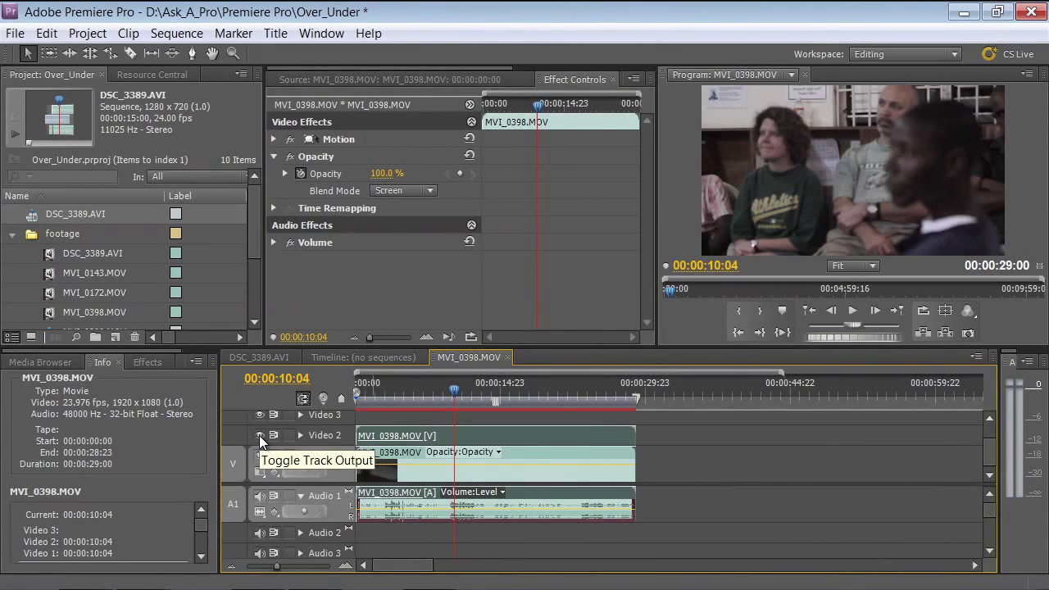
click(259, 435)
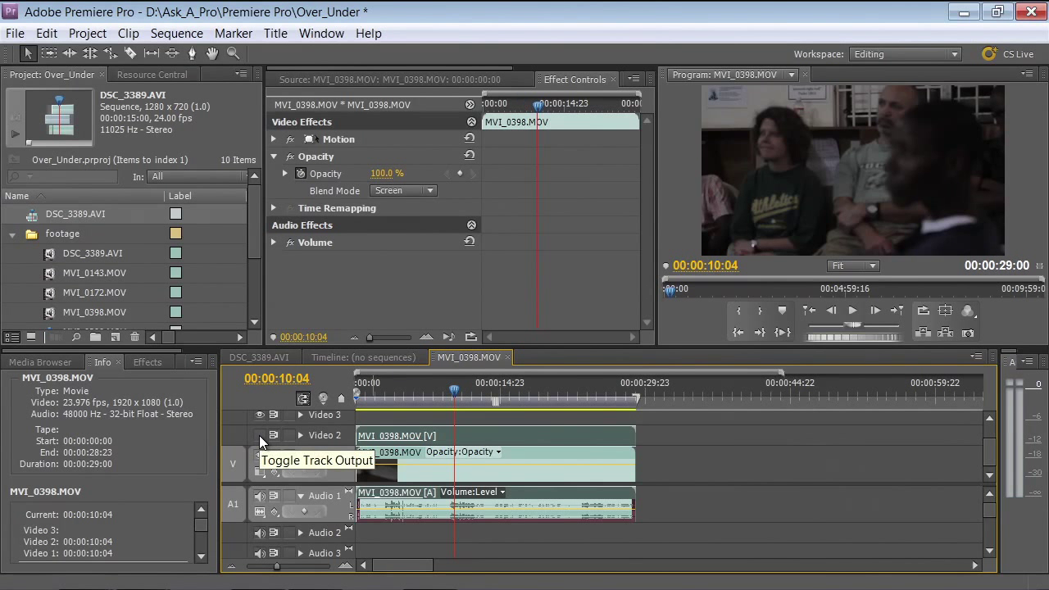
click(259, 435)
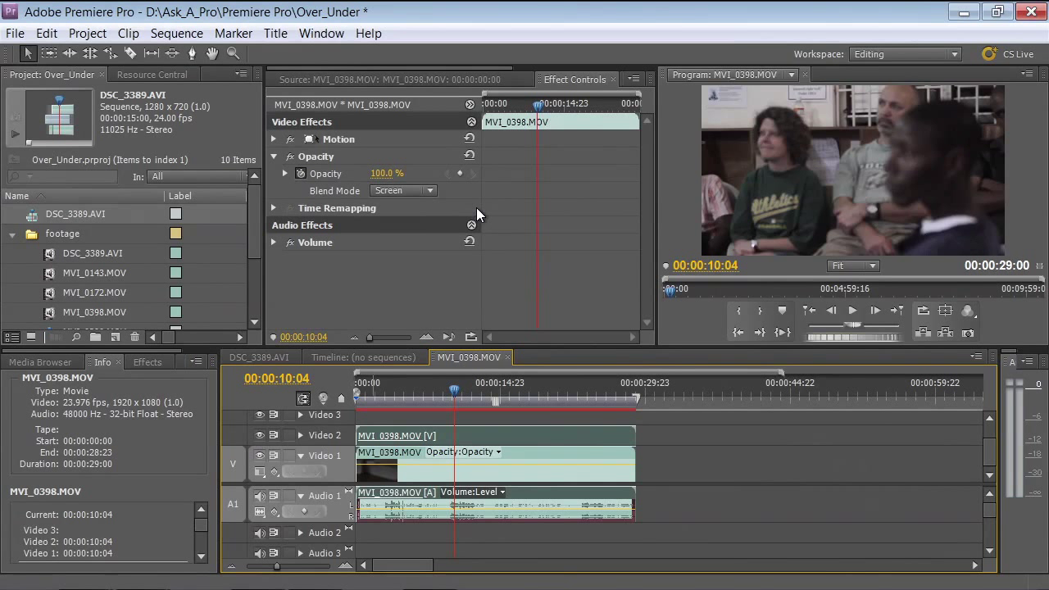
- Switch the blend mode to Linear Dodge (Add) and play from 00:00:04:14
click(407, 192)
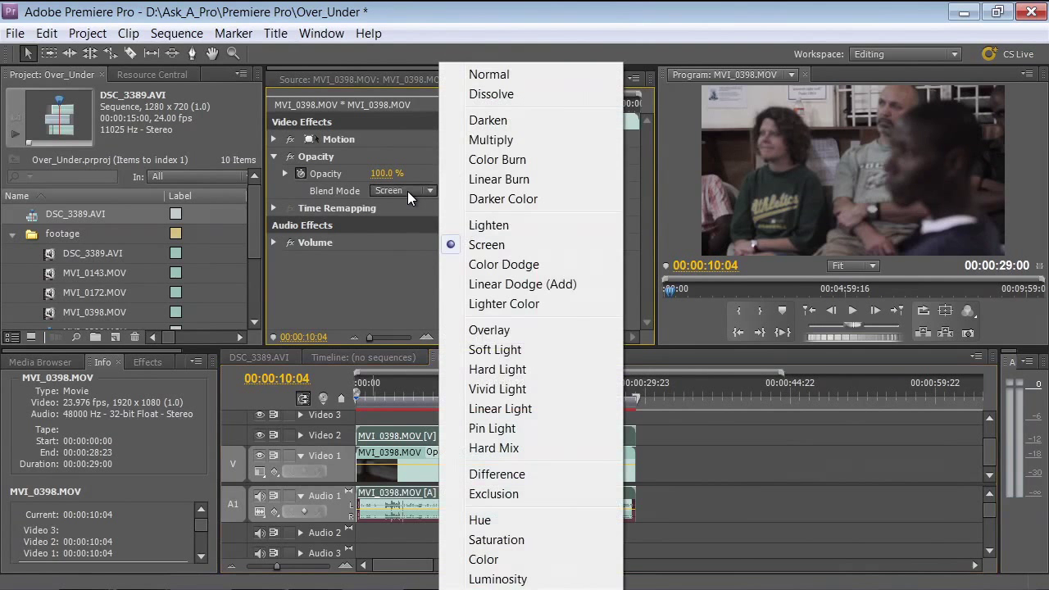
click(529, 285)
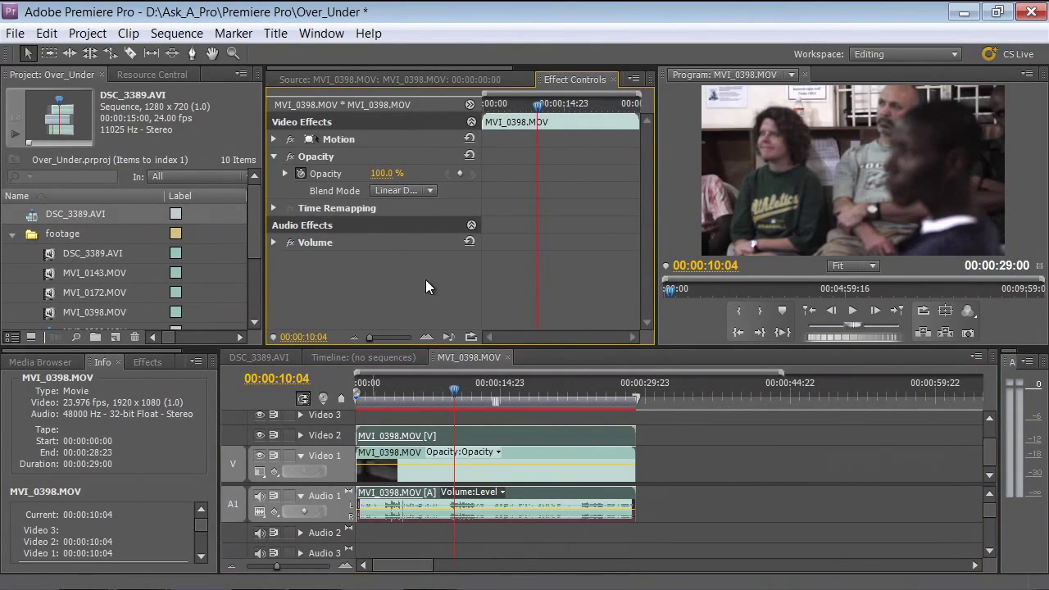
click(400, 390)
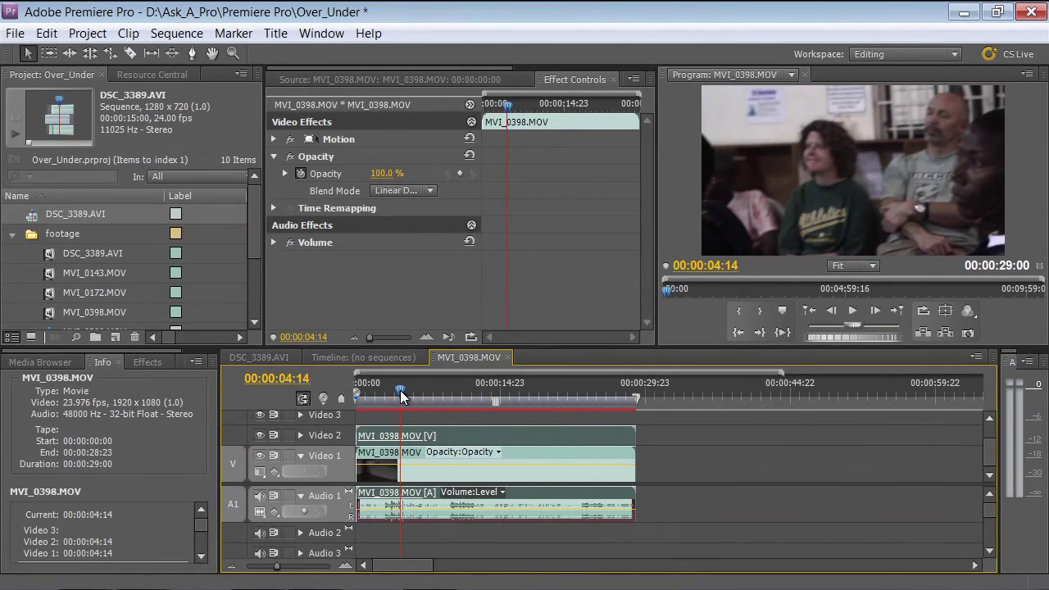
key(space)
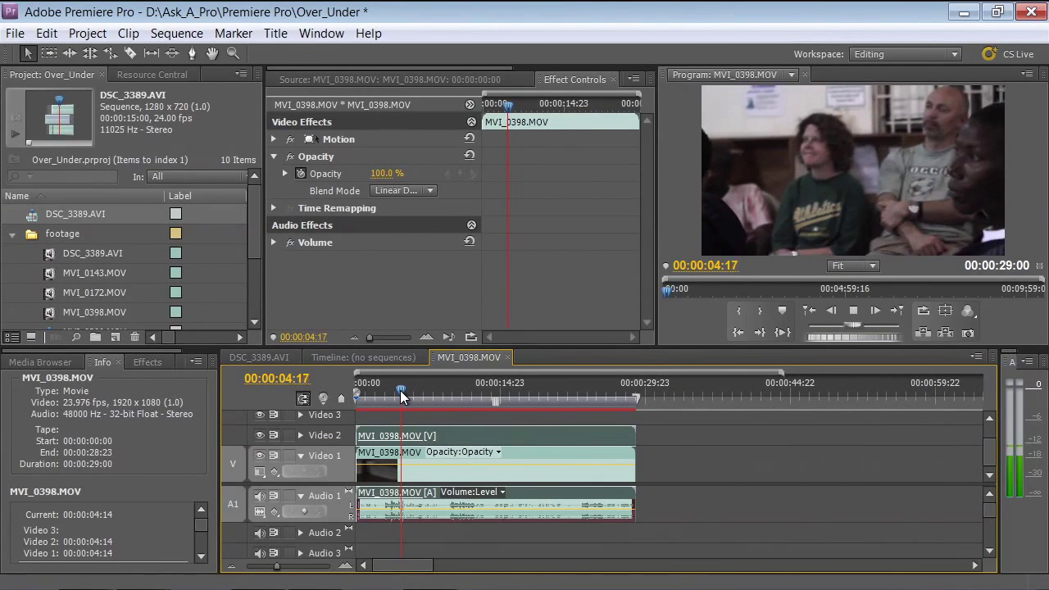